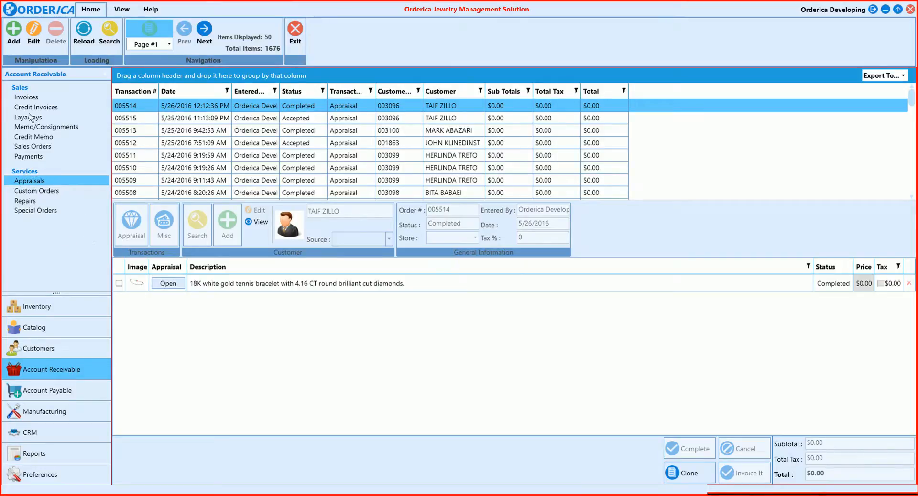
Create a new appraisal and assign an existing customer found by searching for the customer's last name
left_click(18, 36)
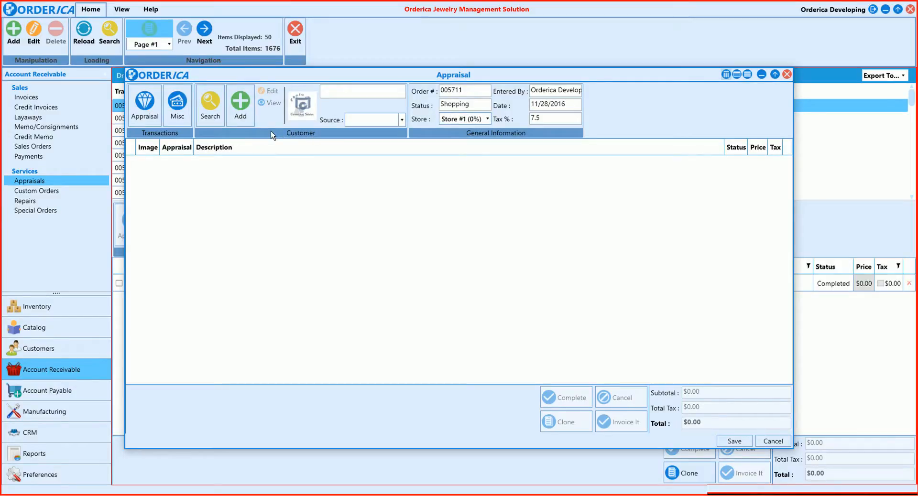
left_click(210, 115)
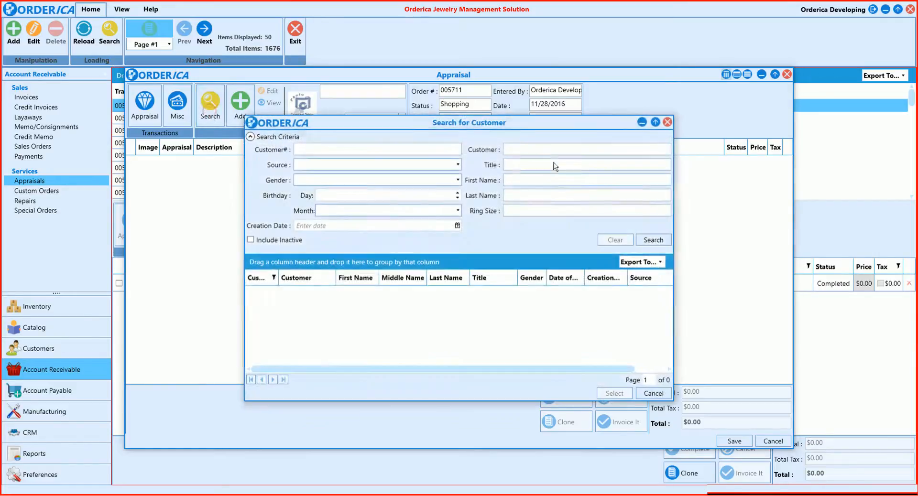
left_click(544, 194)
type("Smith")
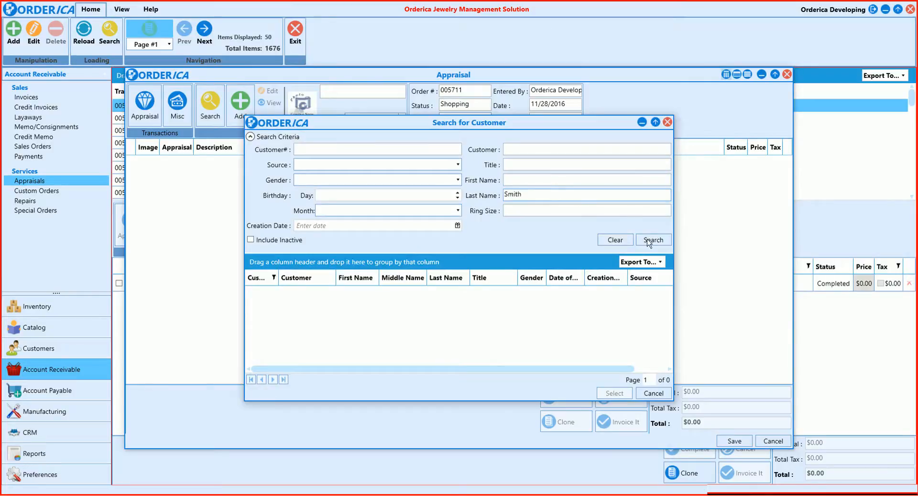
left_click(650, 240)
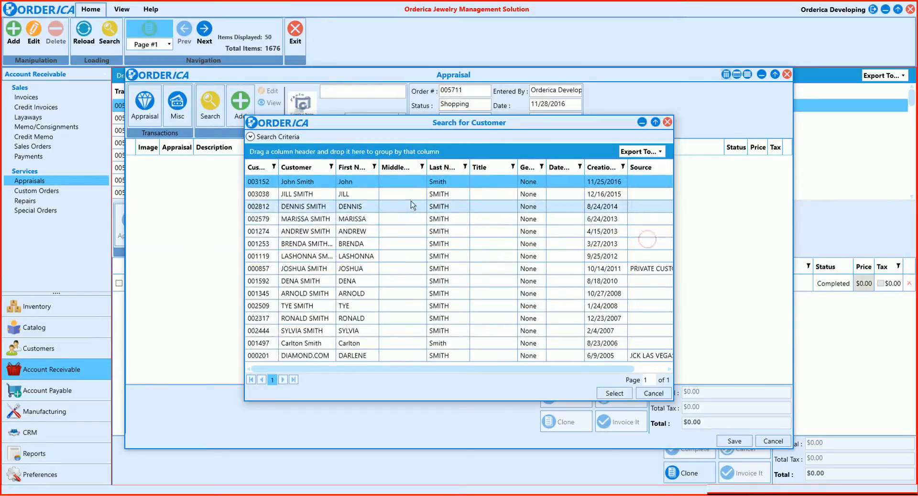
double_click(488, 198)
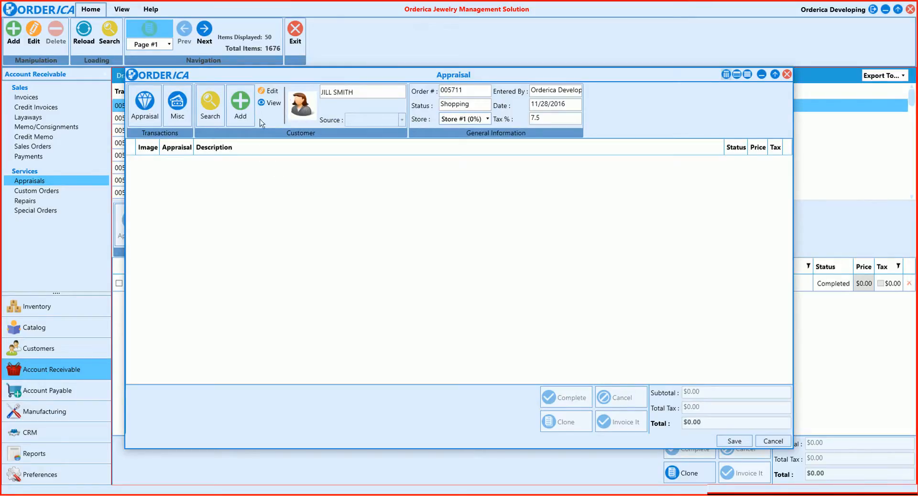
left_click(241, 104)
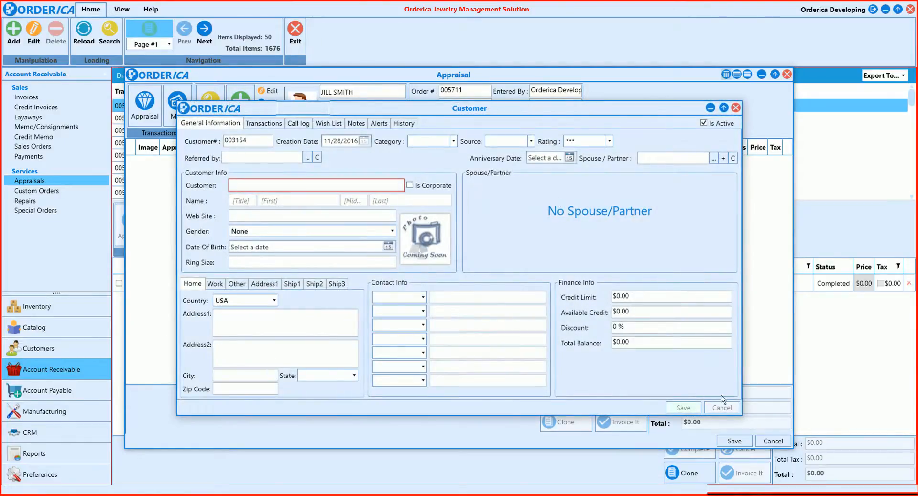
left_click(736, 108)
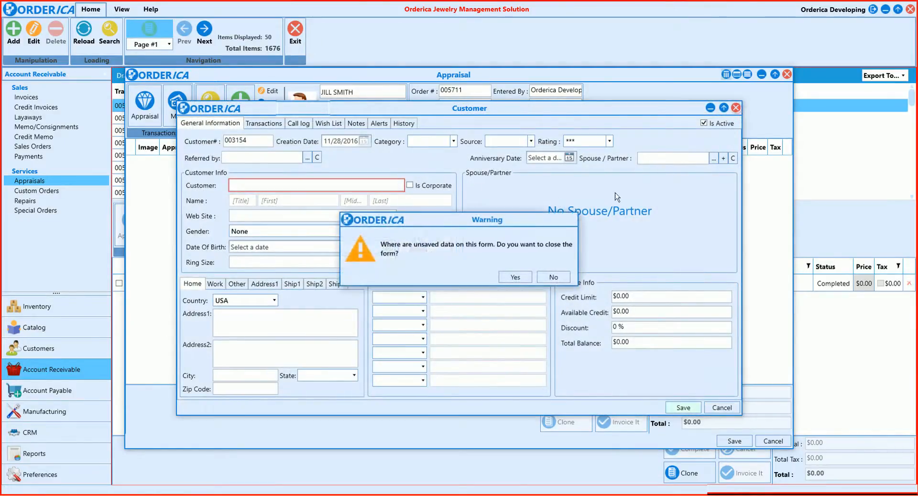
left_click(516, 279)
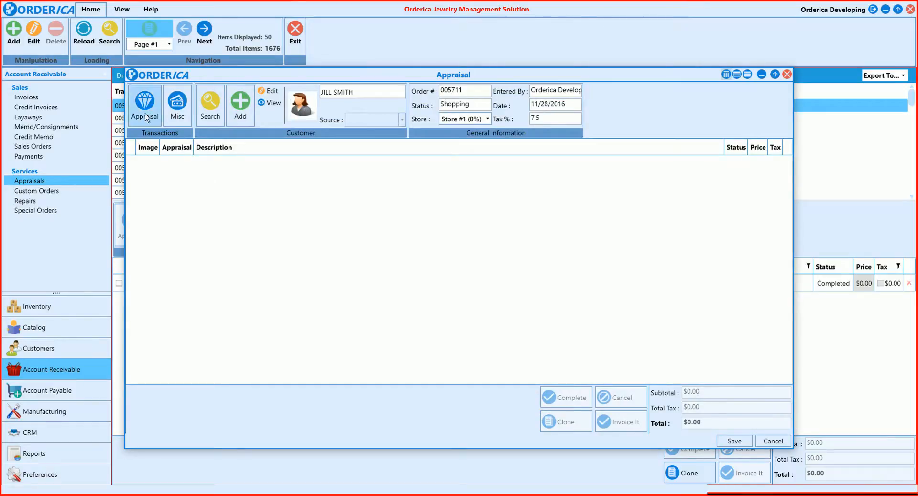
Start a new appraisal item with SKU 0007467 and mark it as being in the store's possession
left_click(145, 114)
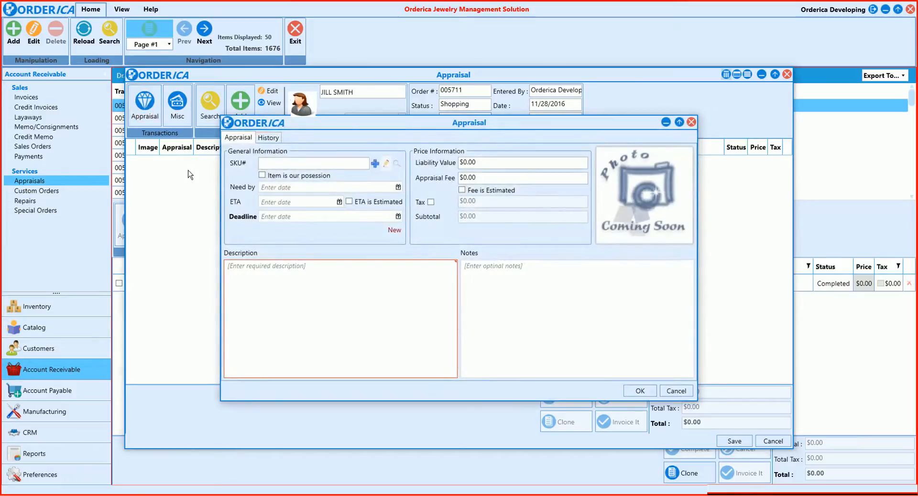
left_click(276, 164)
type("0007467")
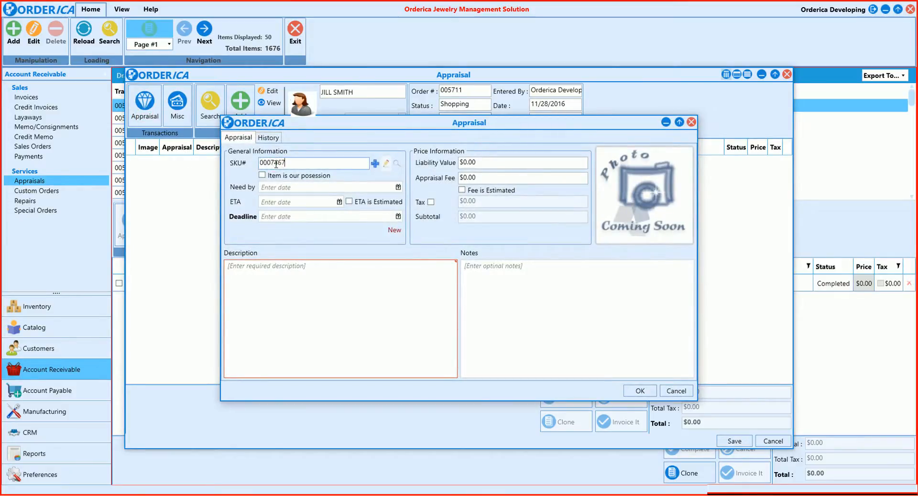
left_click(397, 165)
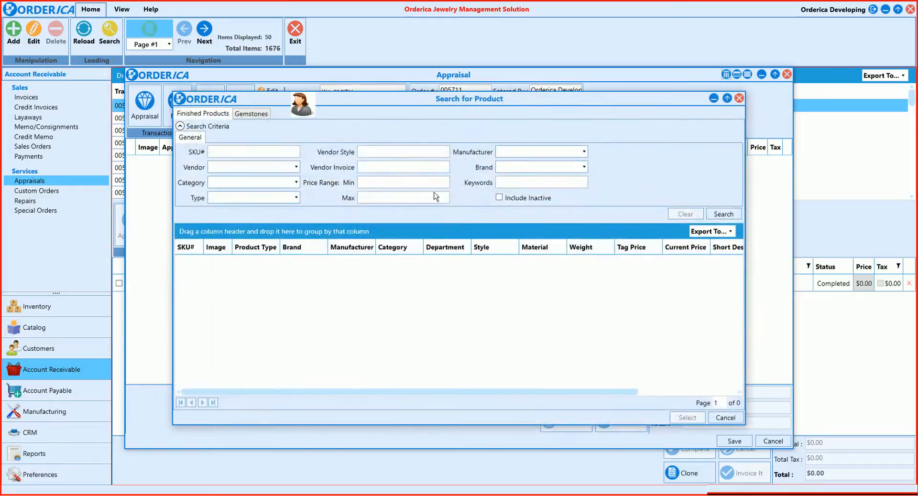
left_click(730, 418)
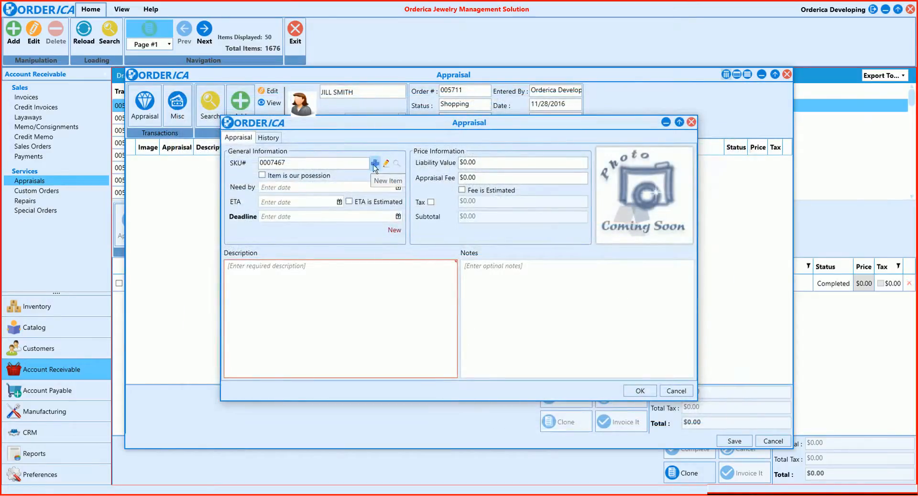
left_click(262, 176)
Set the appraisal item's need-by date to 12/3/2016, ETA to 12/2/2016 and deadline to 12/3/2016
left_click(398, 188)
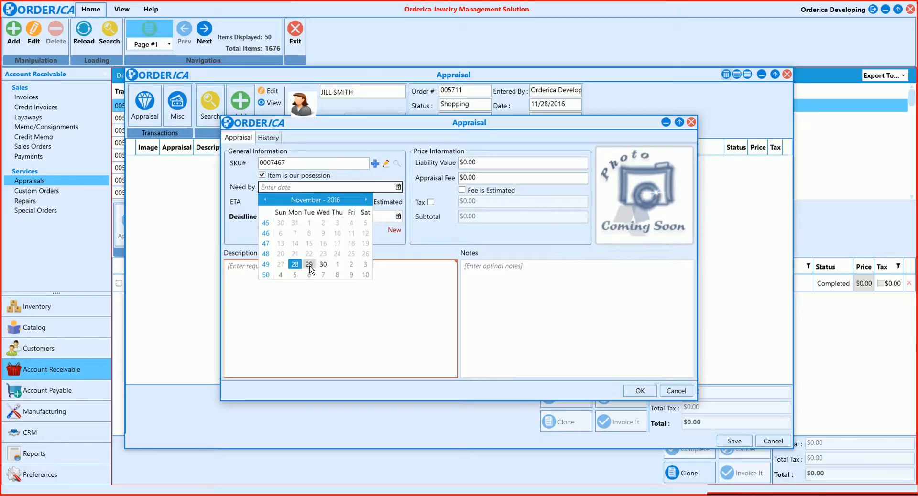
left_click(366, 264)
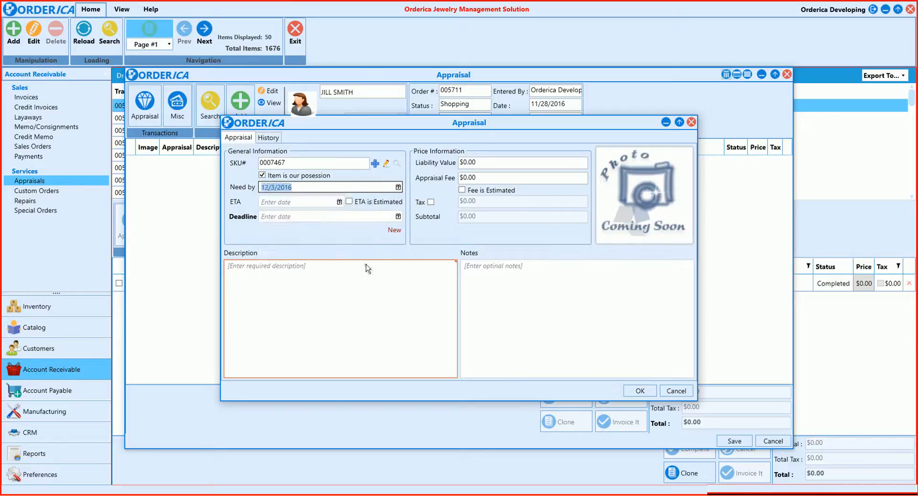
left_click(340, 202)
left_click(349, 279)
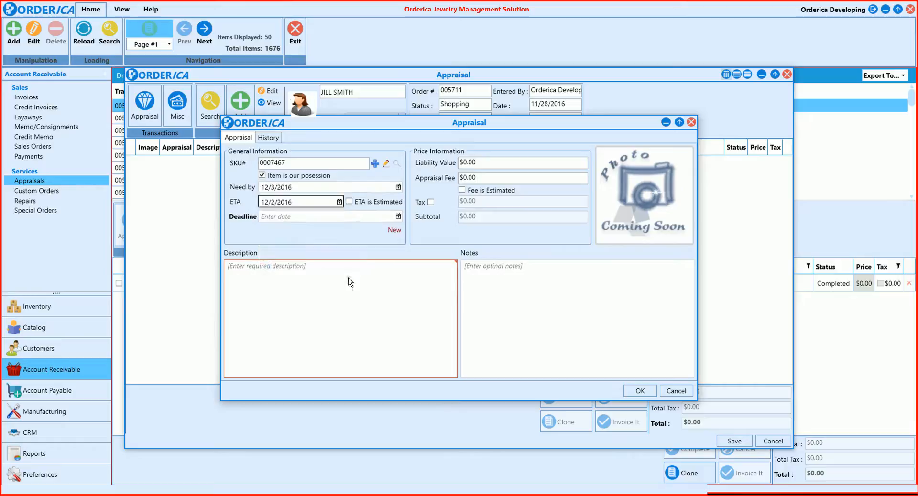
left_click(344, 219)
left_click(398, 216)
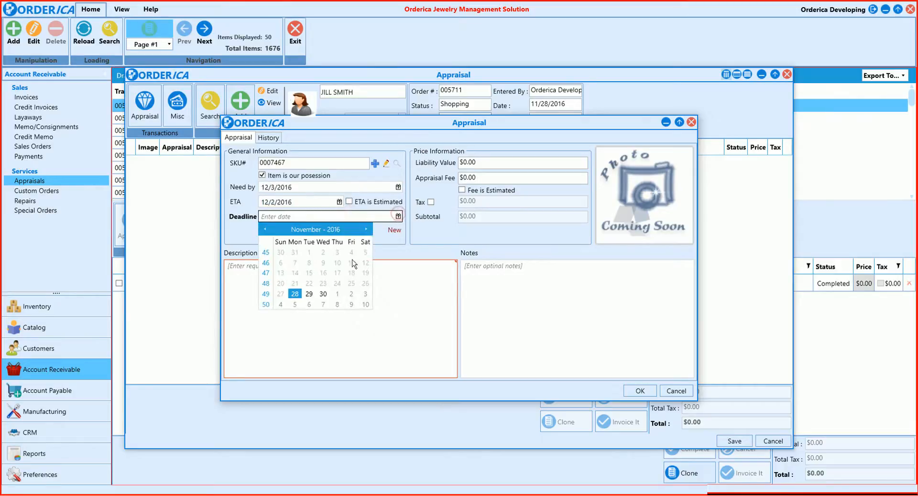
left_click(365, 294)
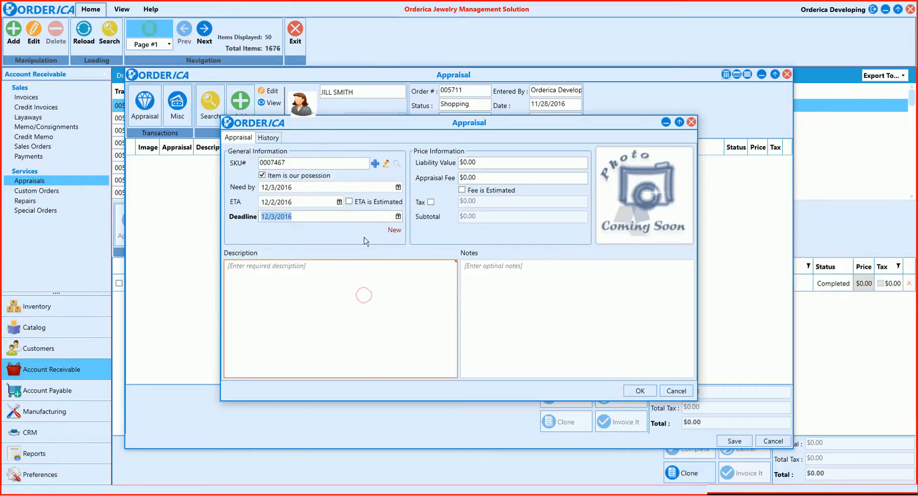
Set the liability value to $1,000 and the appraisal fee to $200, marking the fee as estimated and taxable
left_click(479, 163)
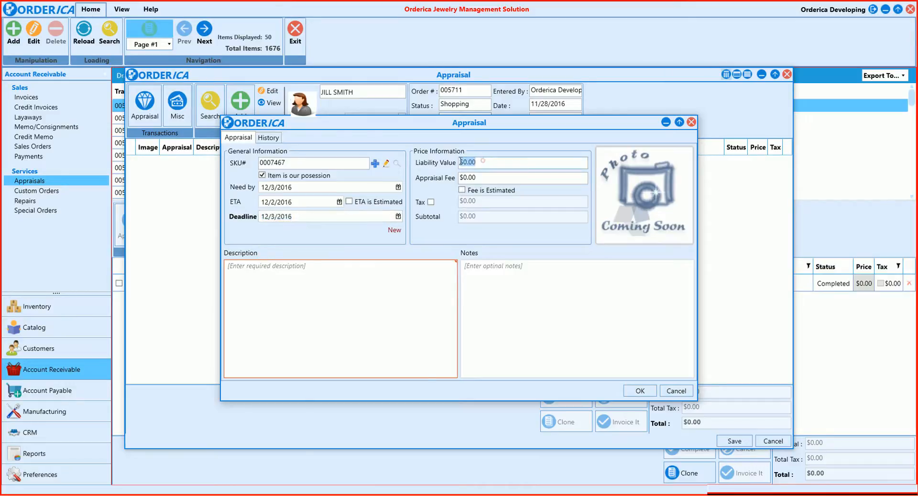
type("1,0")
type("000")
left_click(486, 176)
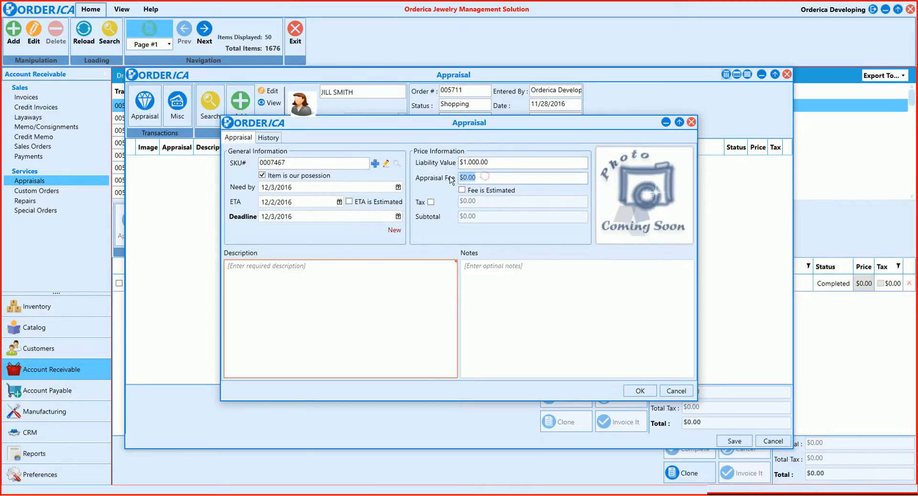
type("200")
left_click(462, 191)
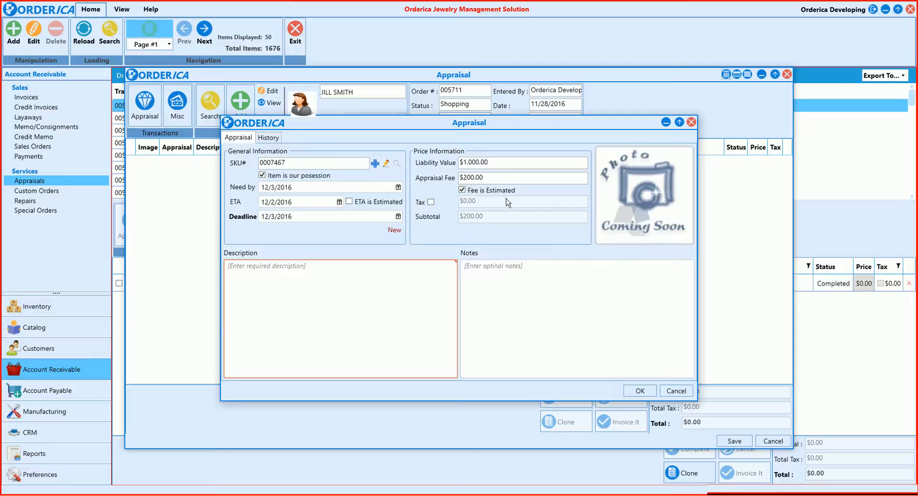
left_click(431, 203)
Describe the appraisal item as "2 ct. Ruby", check its history and add the item to the appraisal
left_click(304, 282)
type("2 ct. Ruby")
double_click(648, 193)
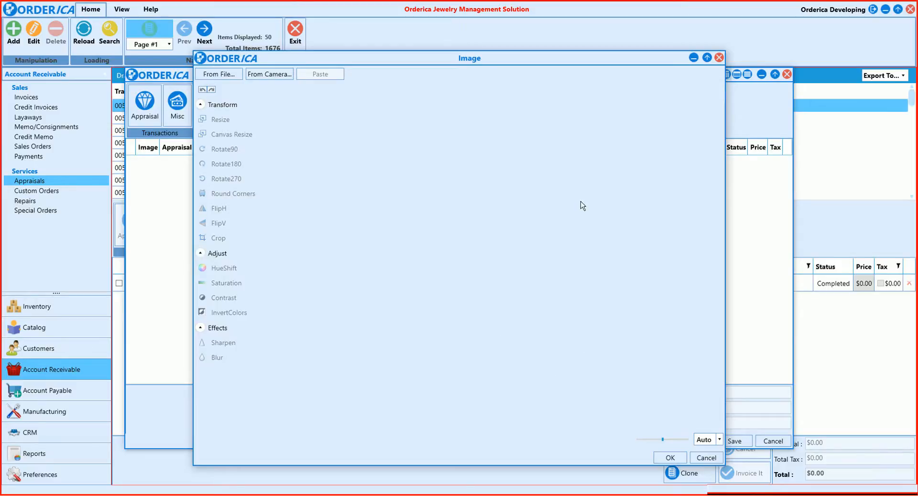
left_click(719, 57)
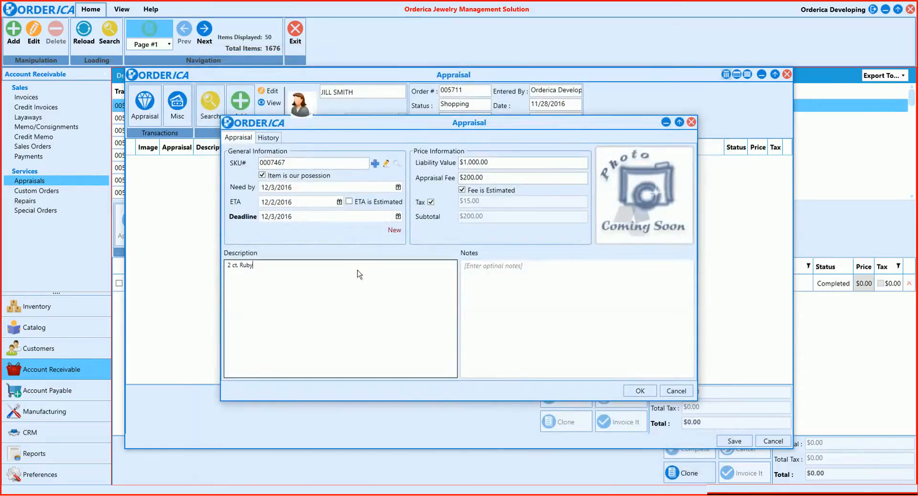
left_click(268, 138)
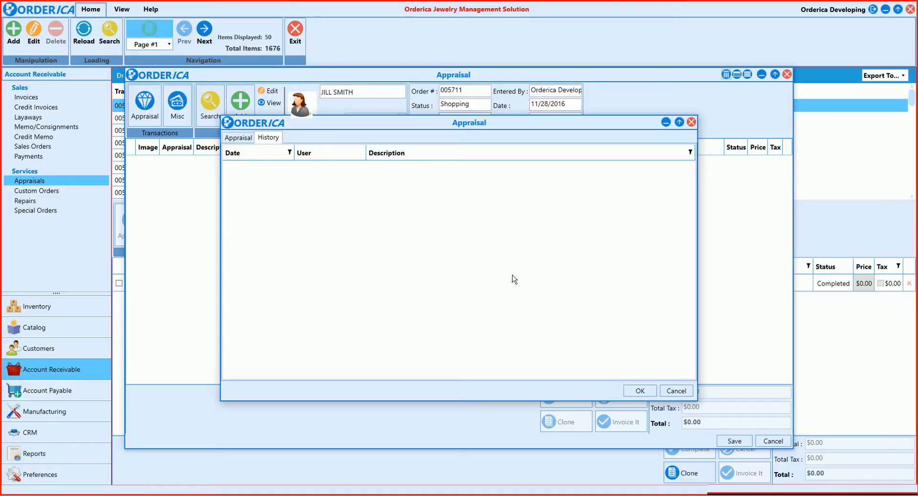
left_click(631, 393)
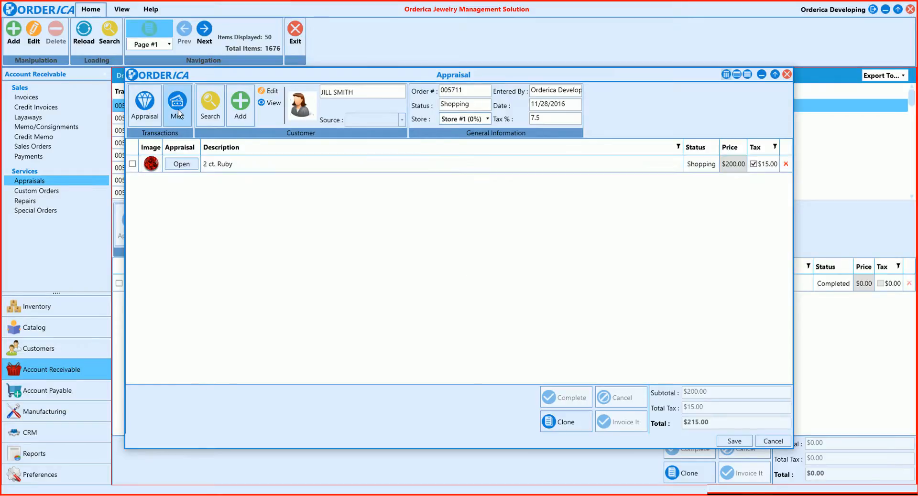
left_click(178, 110)
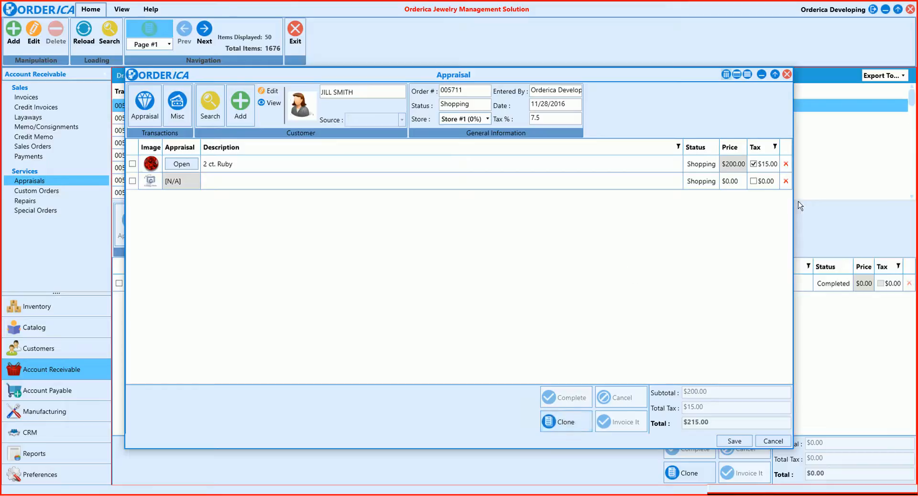
left_click(785, 181)
left_click(513, 274)
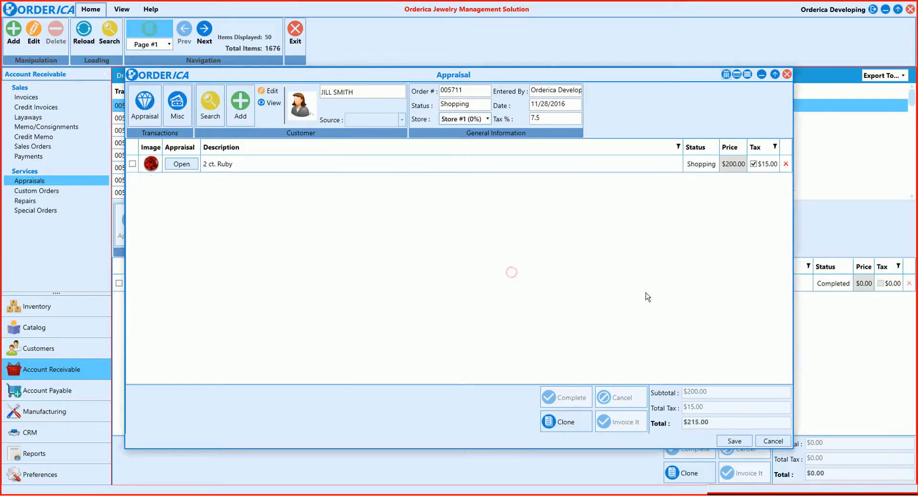
Save the appraisal and close its printable report
left_click(738, 443)
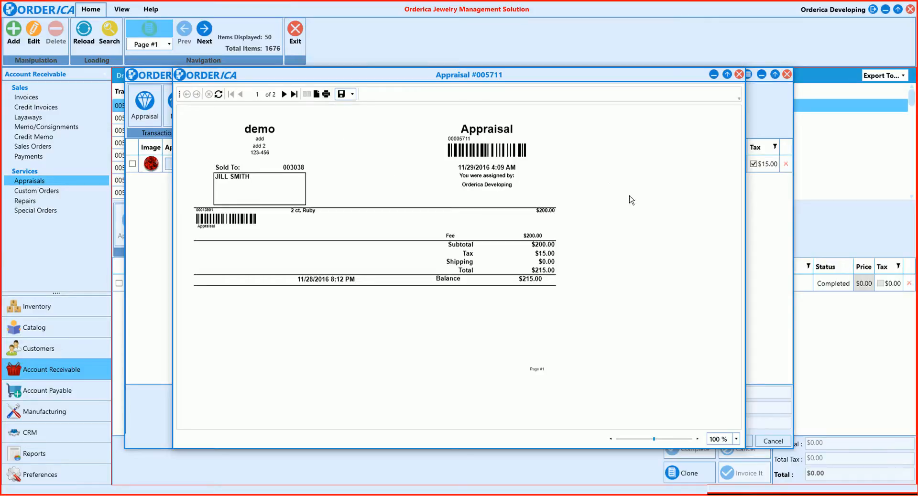
left_click(739, 74)
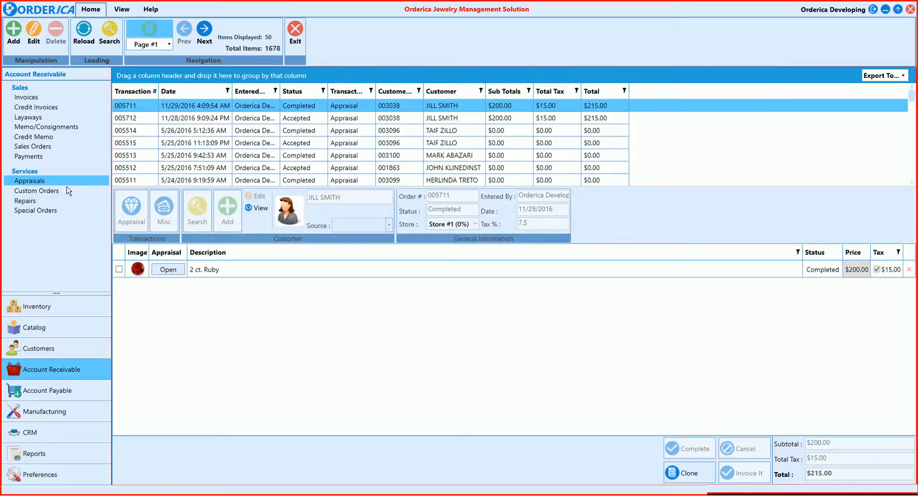
Create a new custom order and assign an existing customer found by searching for the customer's last name
left_click(50, 191)
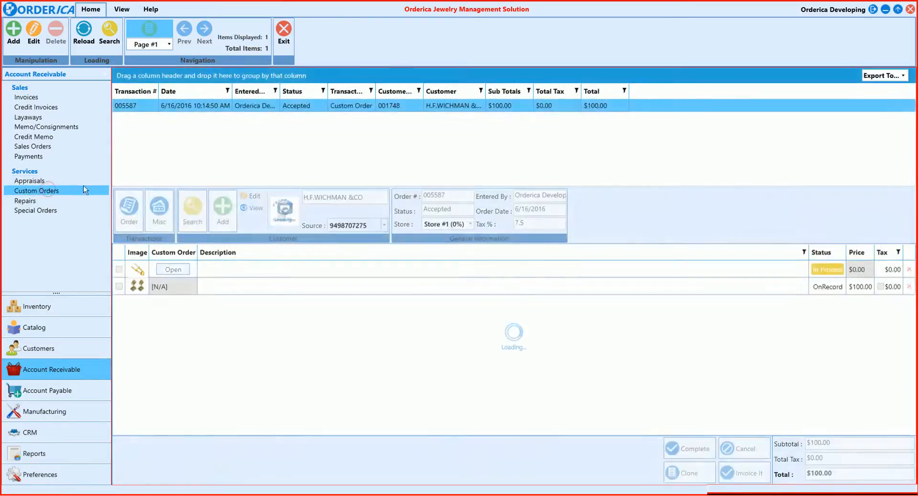
left_click(11, 36)
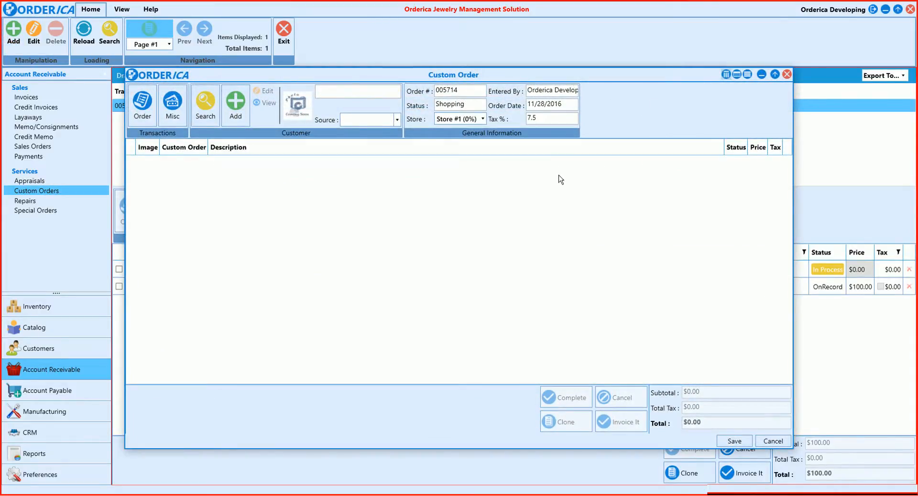
left_click(206, 103)
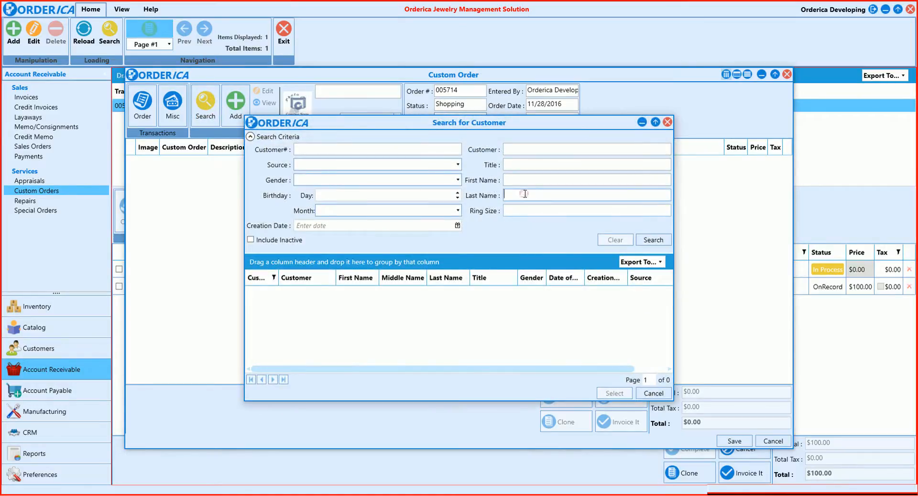
type("Smith")
key("Return")
left_click(507, 195)
double_click(508, 195)
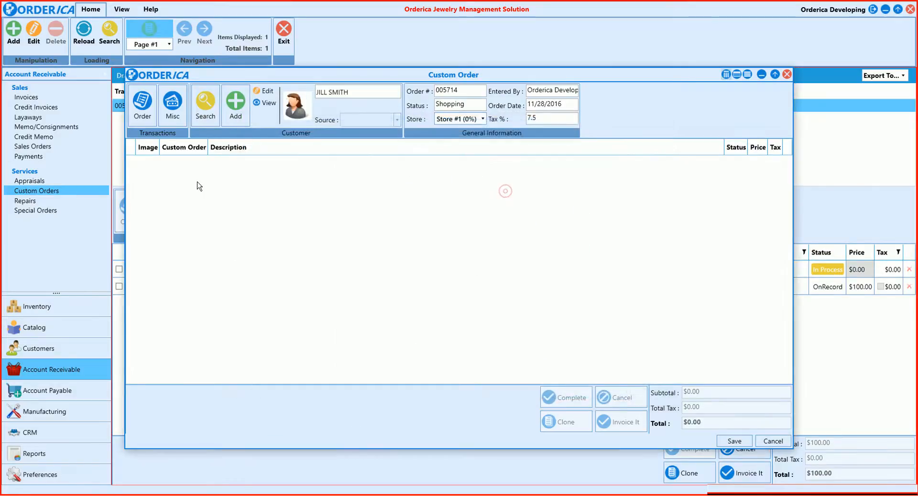
Start a custom order item with an ETA of 11/30/2016, flagged as Express Service and Estimate Only
left_click(142, 114)
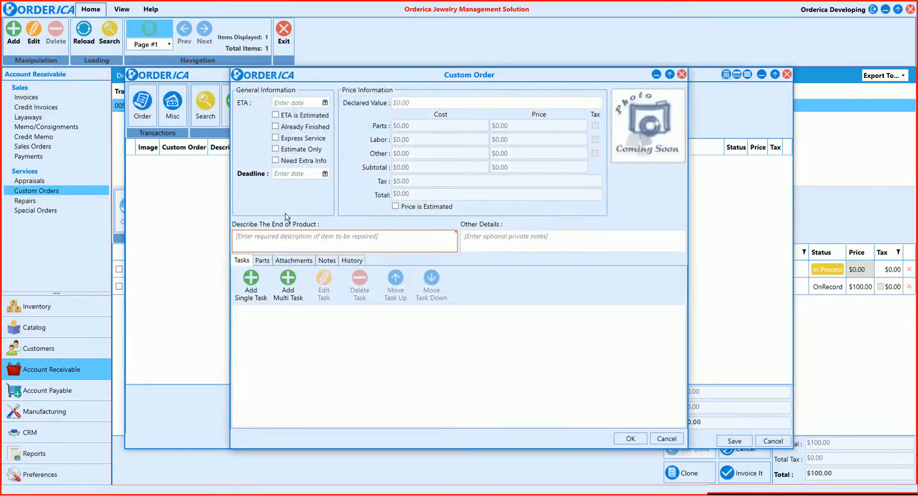
left_click(325, 103)
left_click(331, 177)
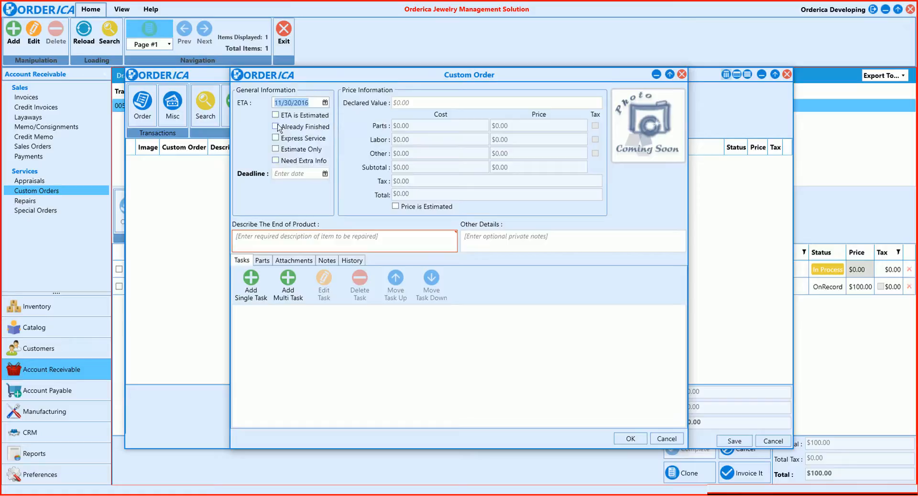
left_click(276, 138)
left_click(276, 150)
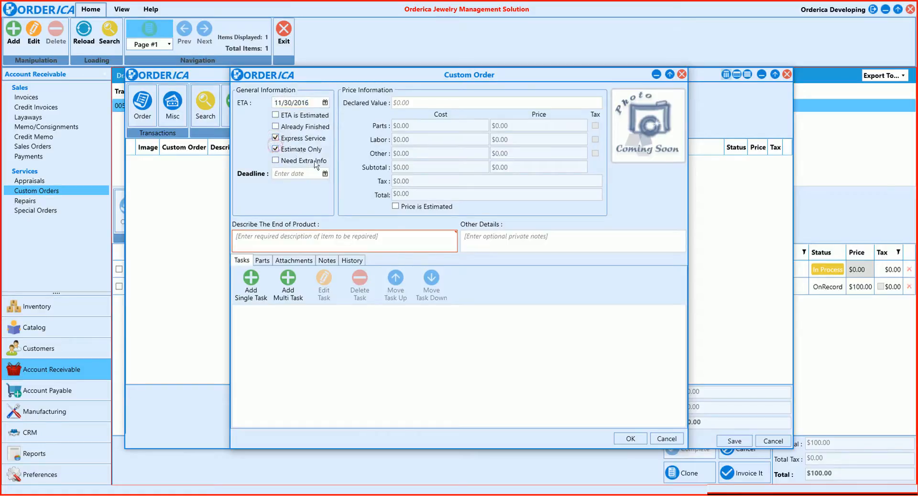
Set the custom order item's deadline to 12/2/2016 and describe the end product as "Diamond Bracelet"
left_click(325, 174)
left_click(367, 253)
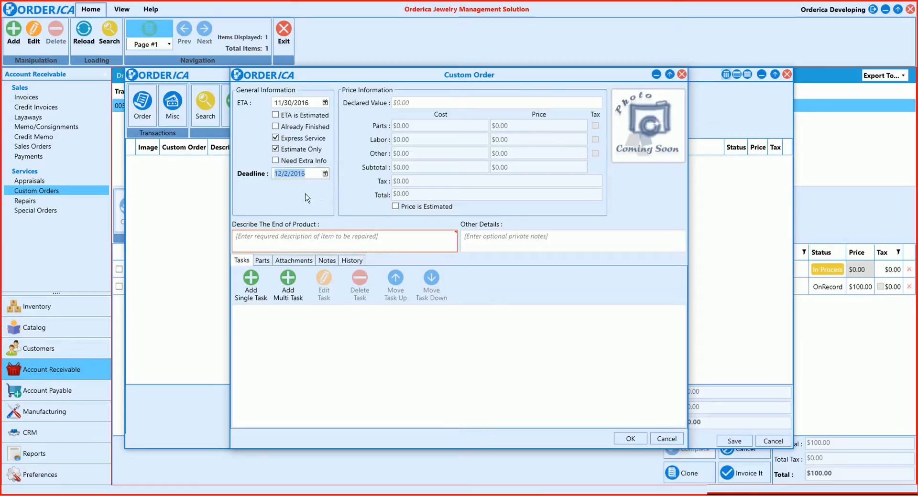
left_click(262, 241)
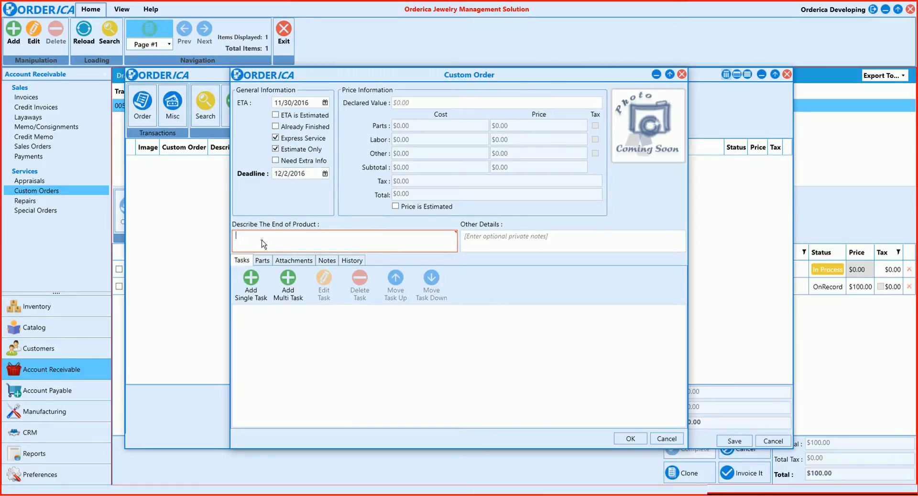
type("Diamond Bracelet")
Add a single CAD Design task assigned to Orderica Developing with a start time of 11/30/2016 12:00 AM
left_click(249, 286)
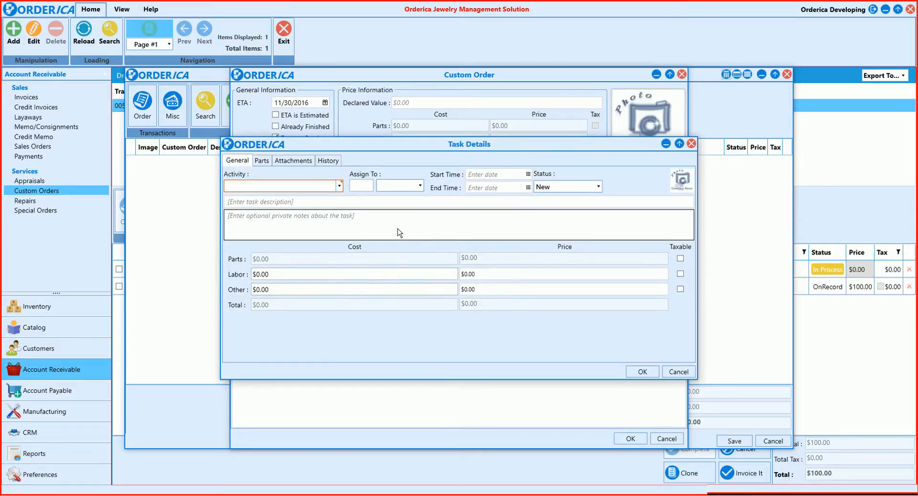
left_click(339, 188)
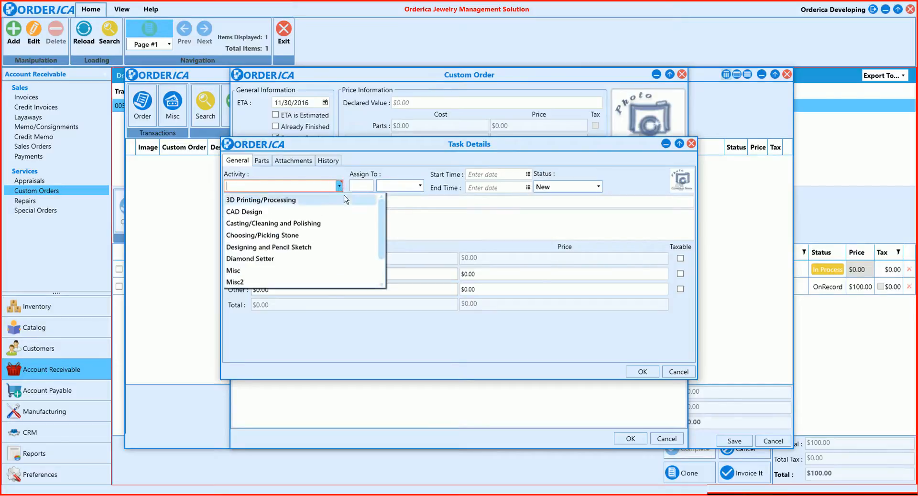
left_click(275, 212)
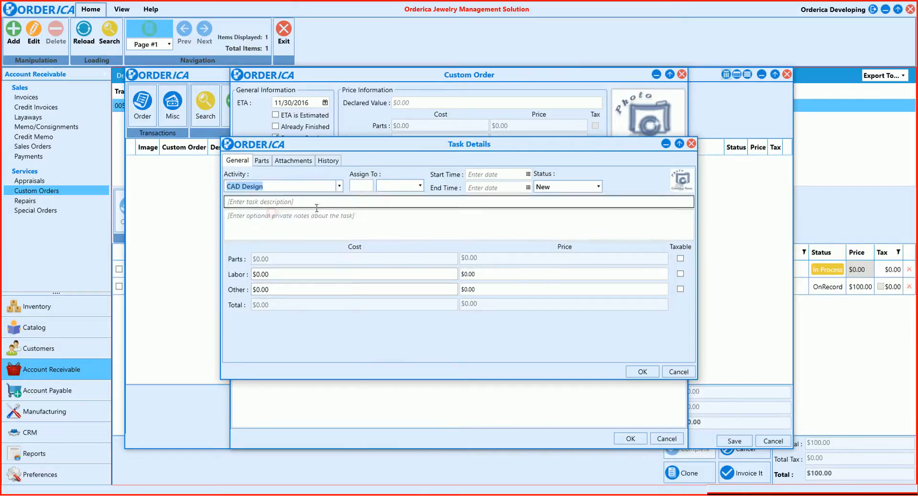
left_click(419, 187)
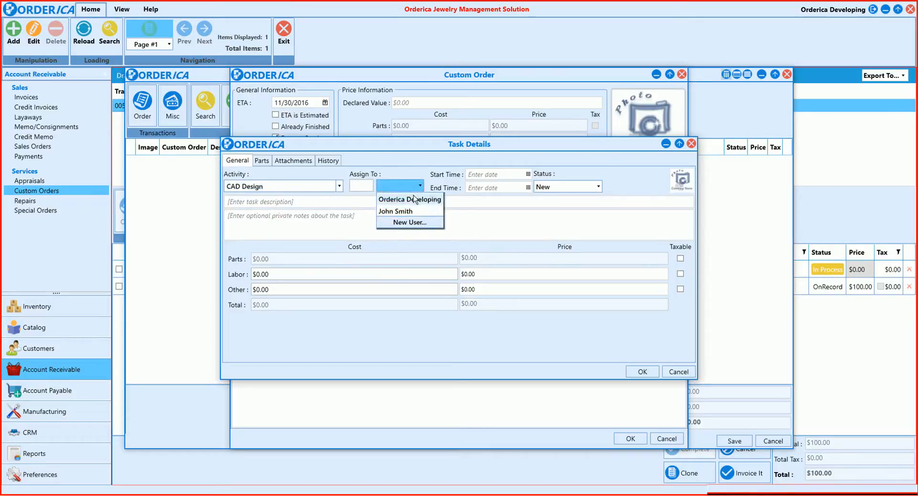
left_click(414, 199)
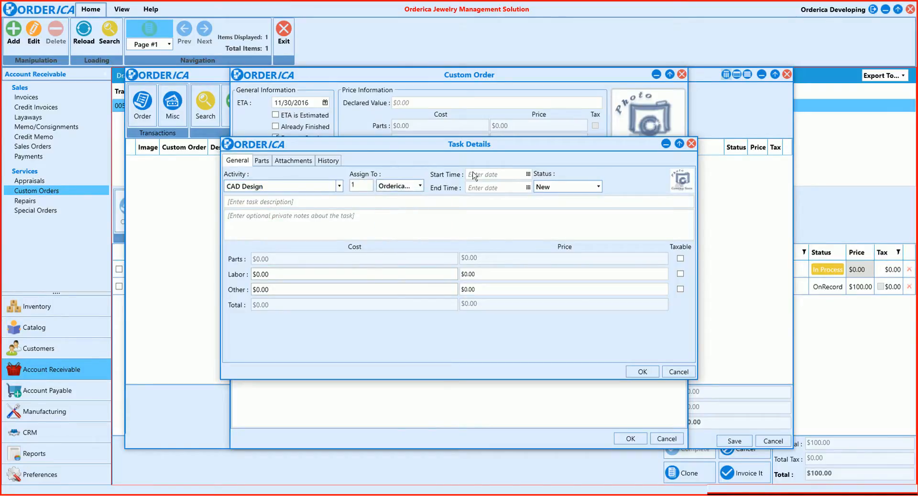
left_click(529, 175)
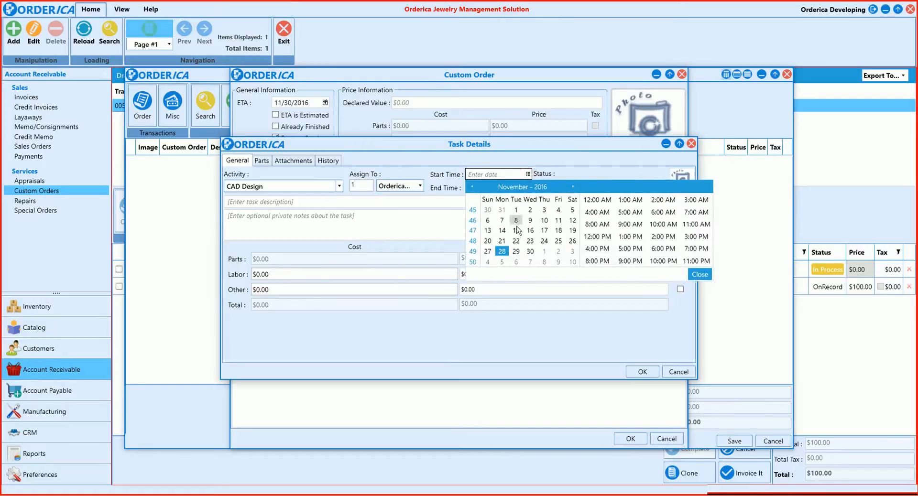
left_click(531, 252)
left_click(549, 173)
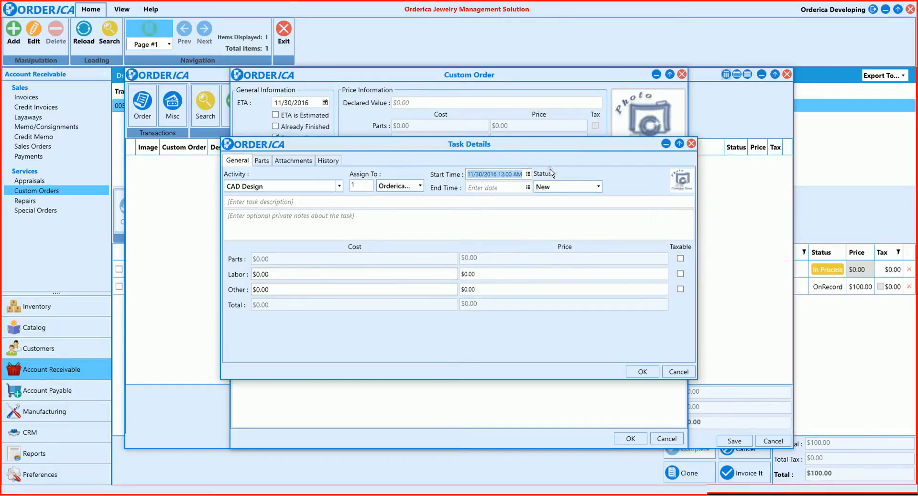
left_click(287, 229)
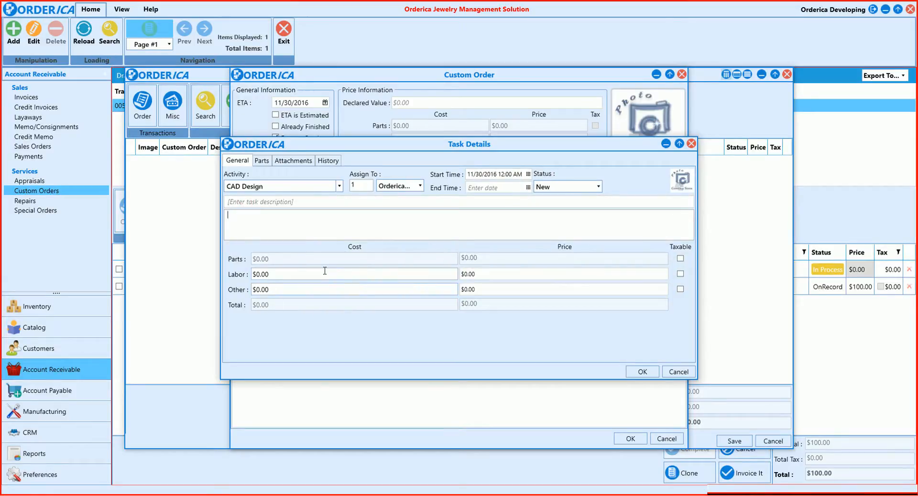
left_click(283, 274)
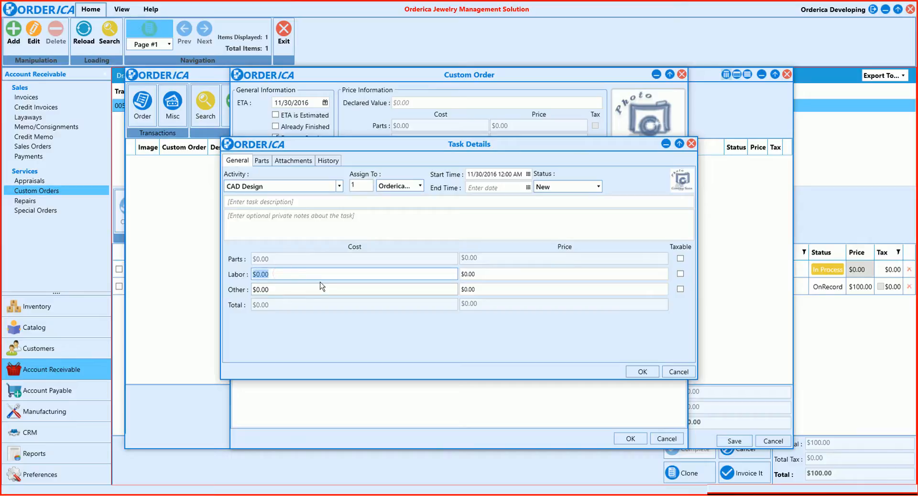
type("10")
Add the round H, SI1 diamond from the loose gemstone inventory as a part of the CAD Design task
left_click(262, 160)
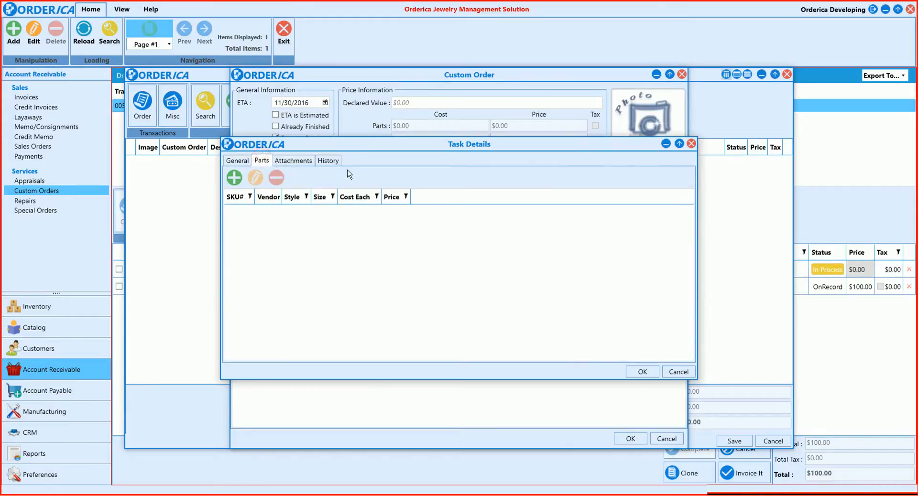
left_click(234, 177)
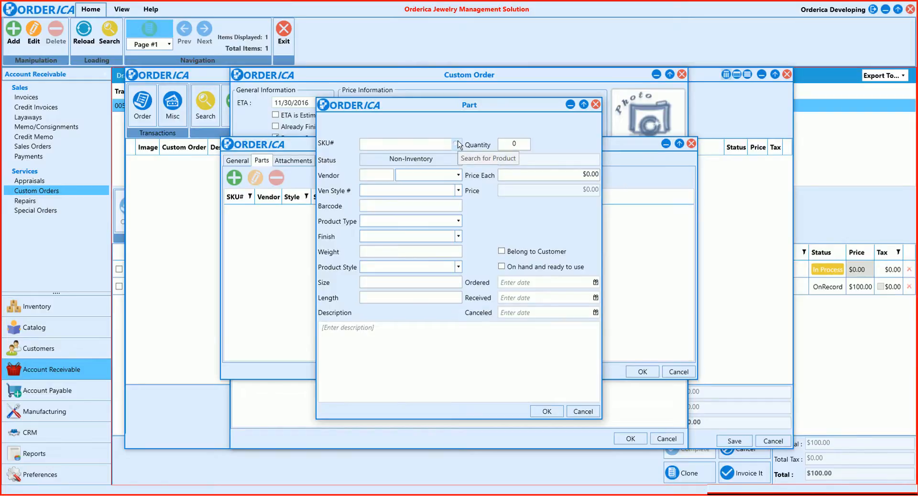
left_click(457, 144)
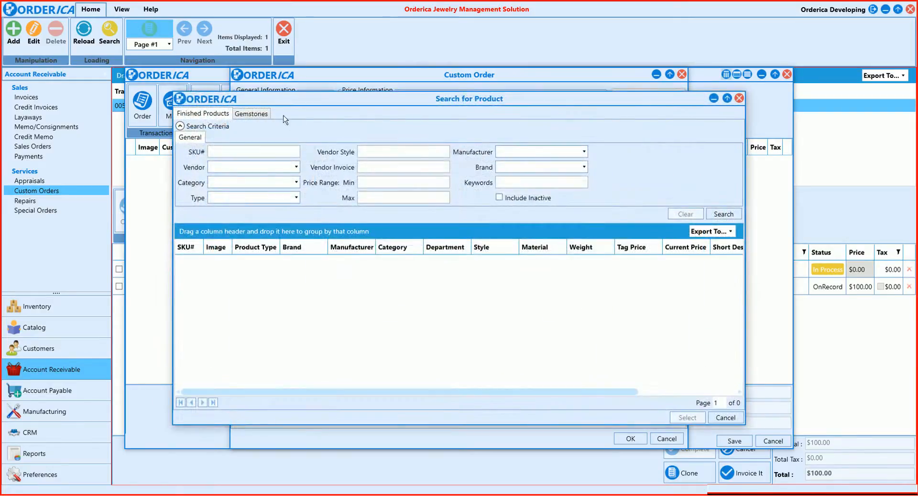
left_click(250, 114)
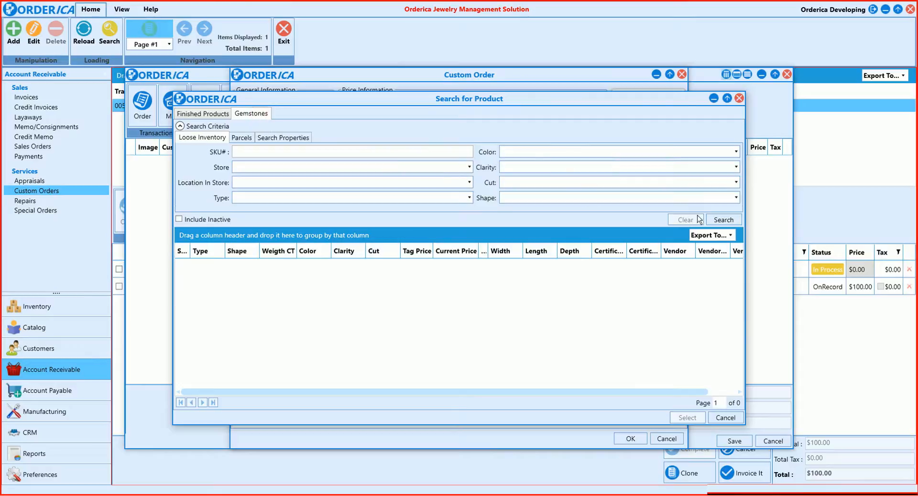
left_click(725, 220)
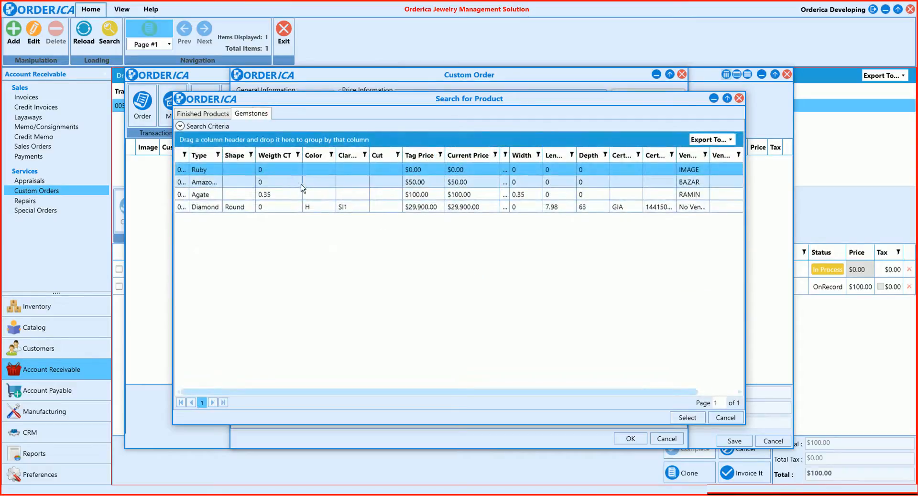
double_click(306, 207)
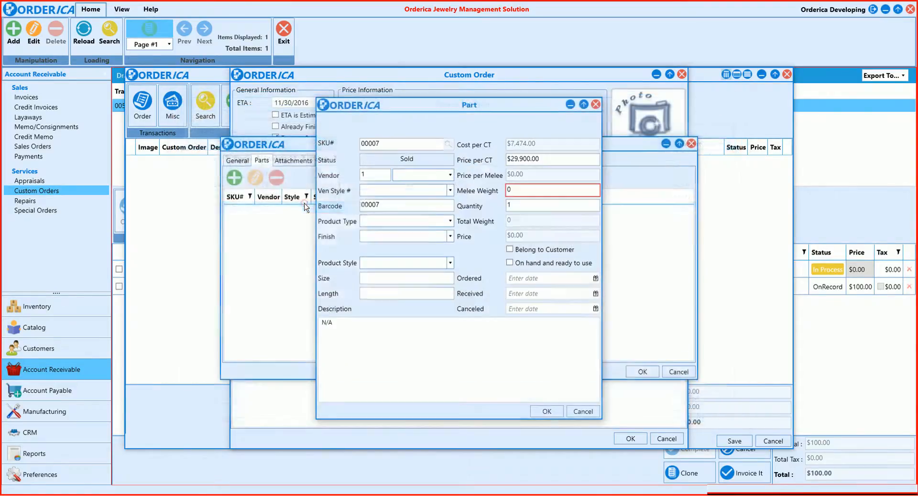
left_click(547, 410)
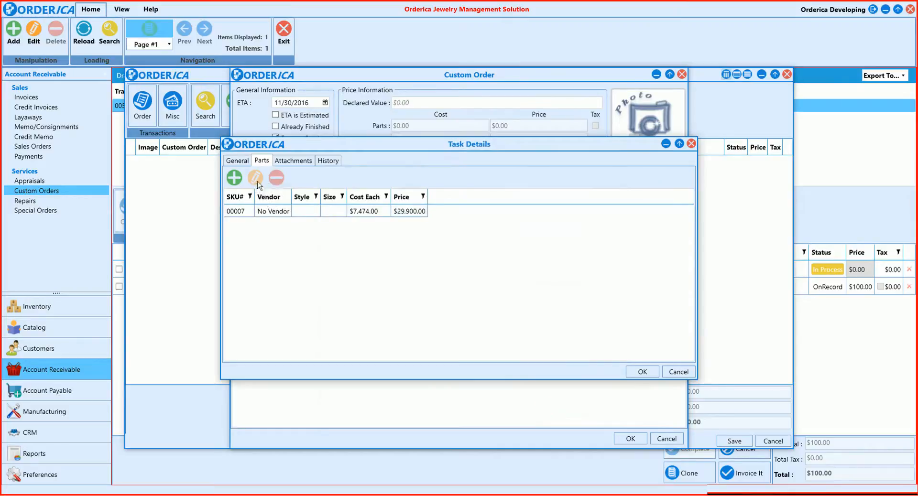
Attach Diagram.pdf to the CAD Design task, check the task's history and save the task
left_click(293, 162)
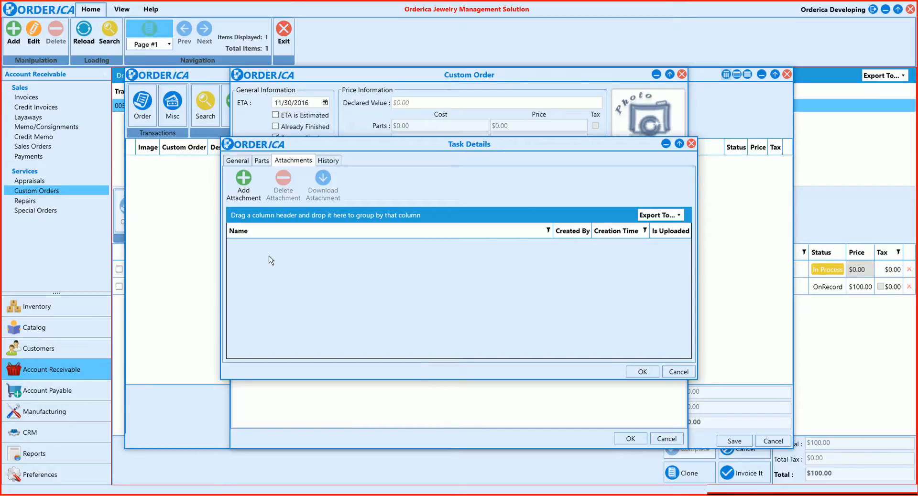
left_click(242, 183)
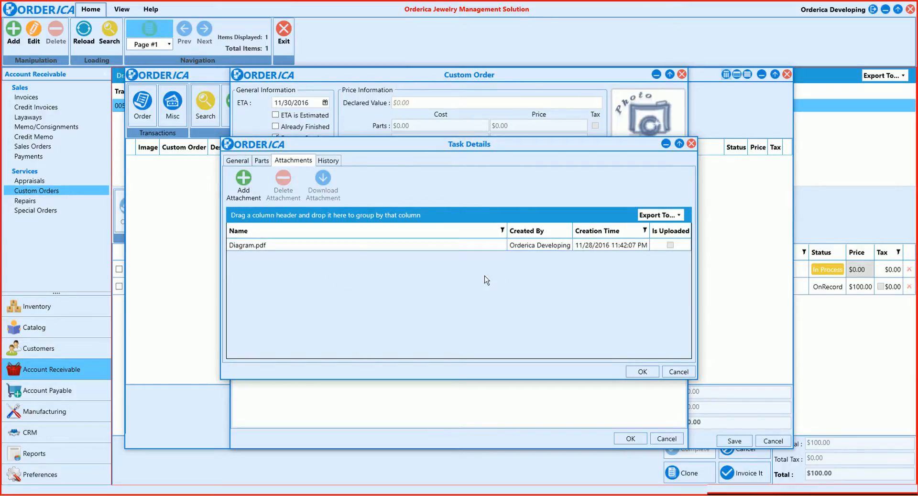
left_click(402, 244)
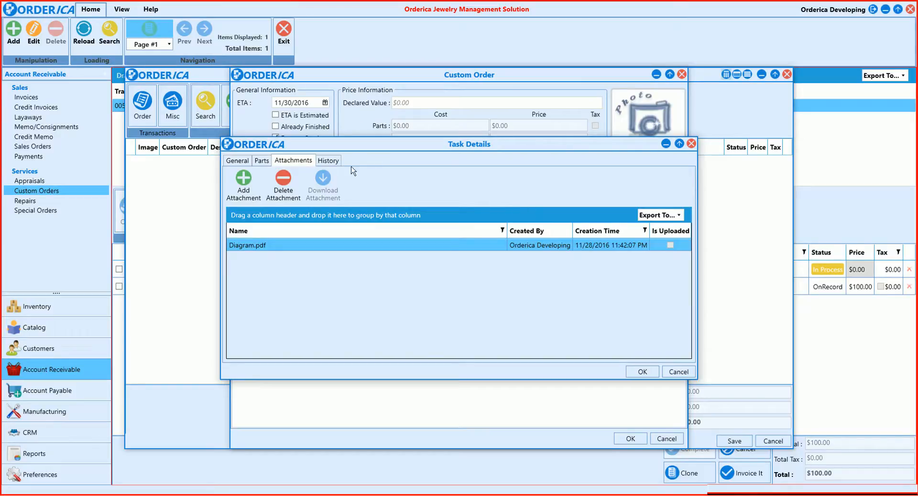
left_click(334, 161)
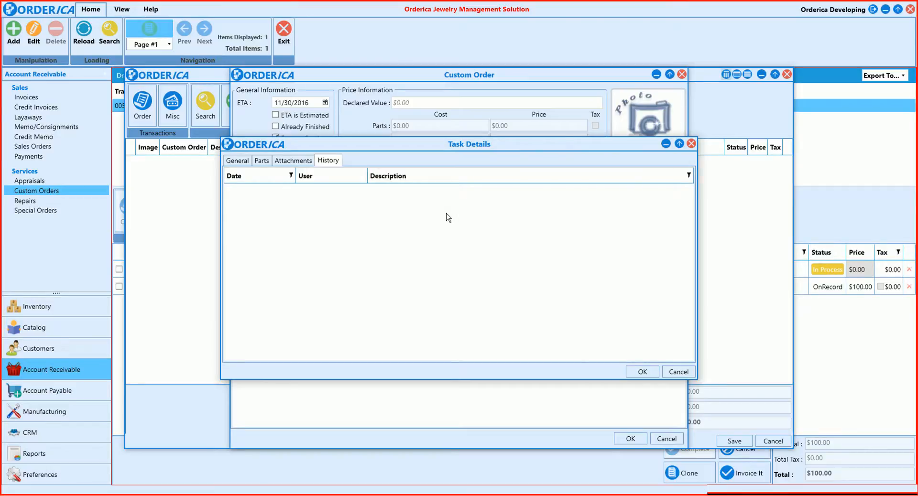
left_click(650, 373)
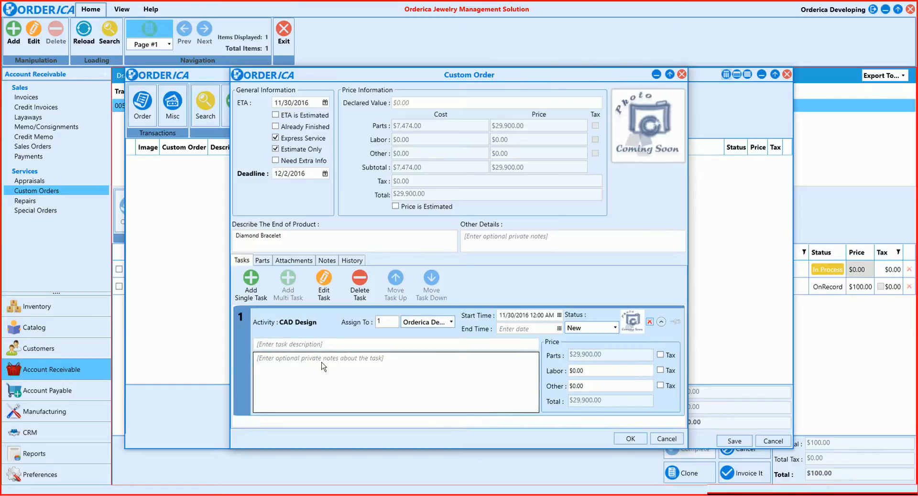
Review the custom order item's task details, parts, attachments, notes and history, discarding the blank note
left_click(662, 323)
left_click(662, 323)
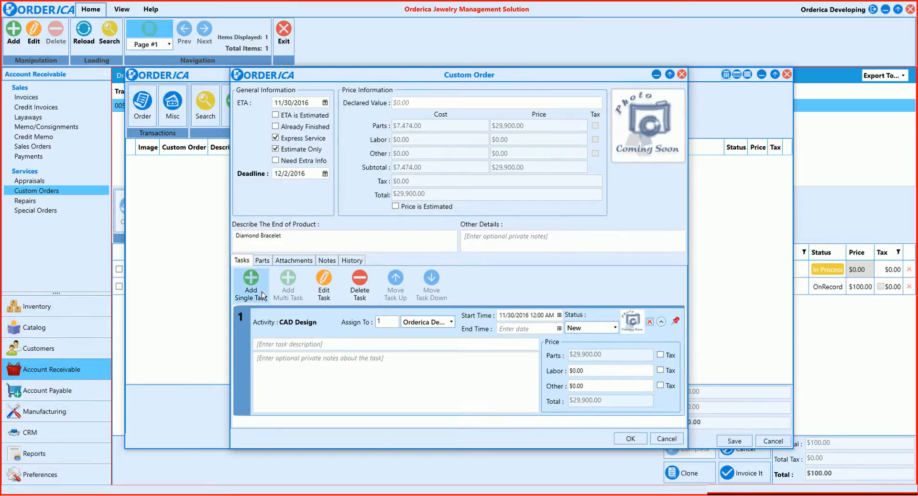
left_click(262, 260)
left_click(293, 262)
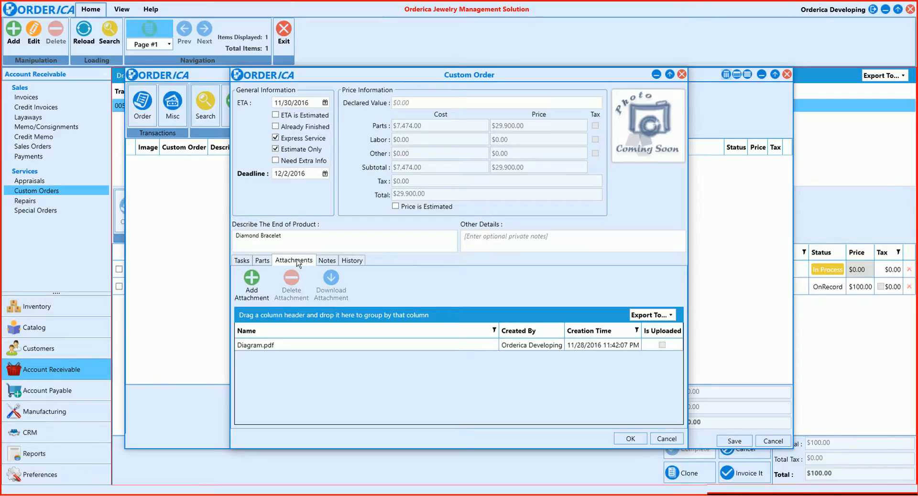
left_click(327, 261)
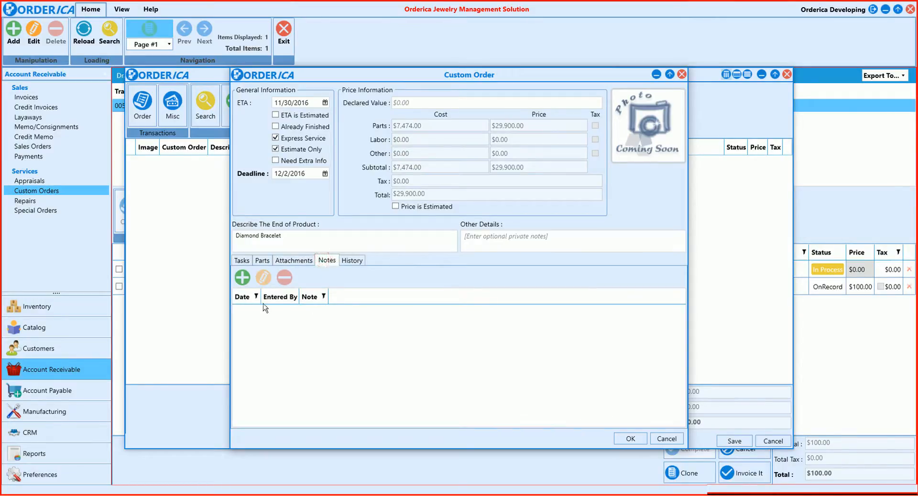
left_click(243, 278)
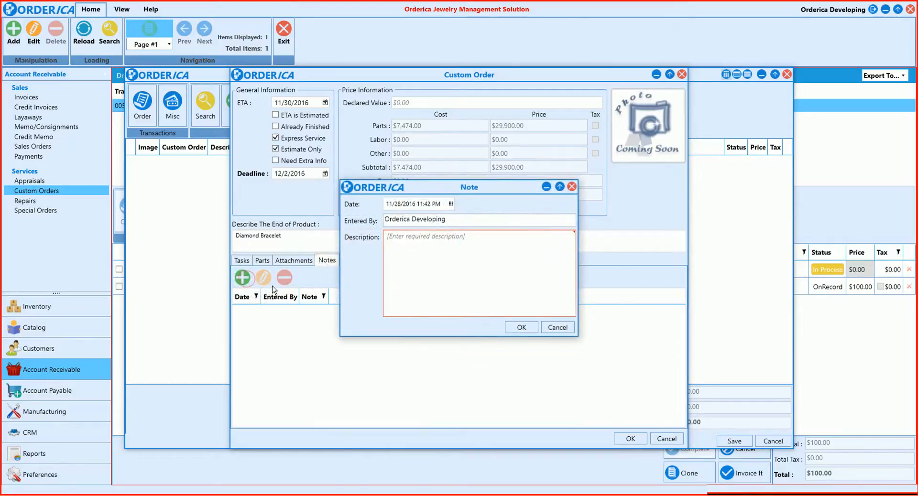
left_click(558, 327)
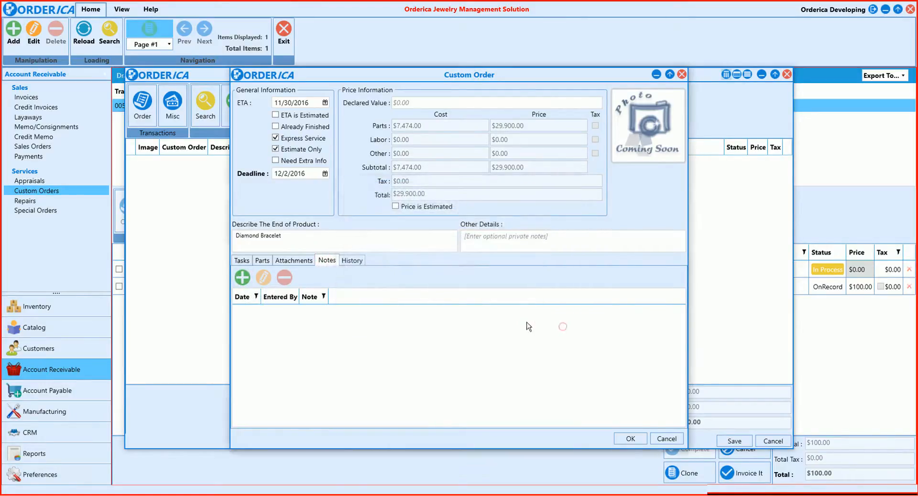
left_click(352, 261)
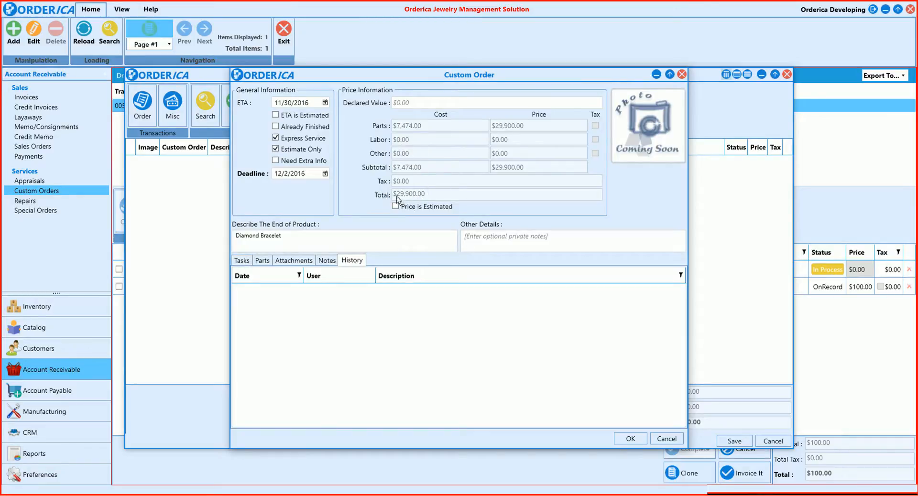
Delete the CAD Design task and add the full multi-task list of predefined activities in its place
left_click(244, 262)
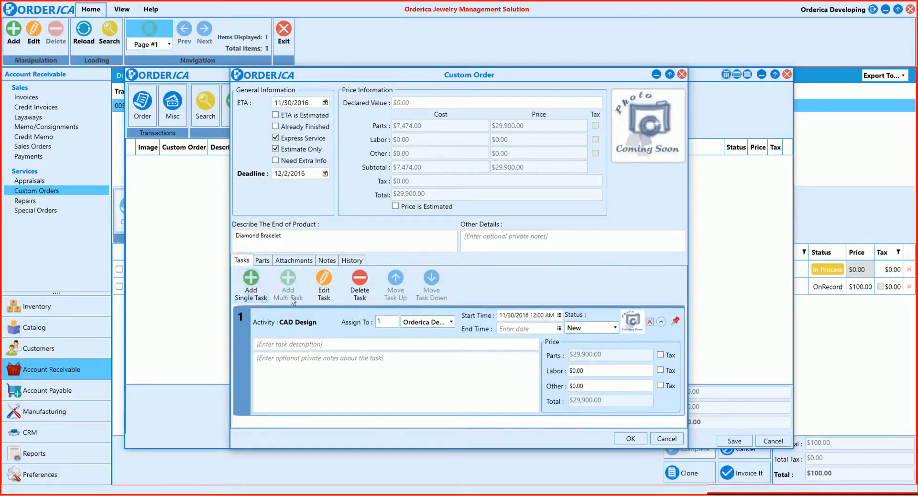
left_click(359, 282)
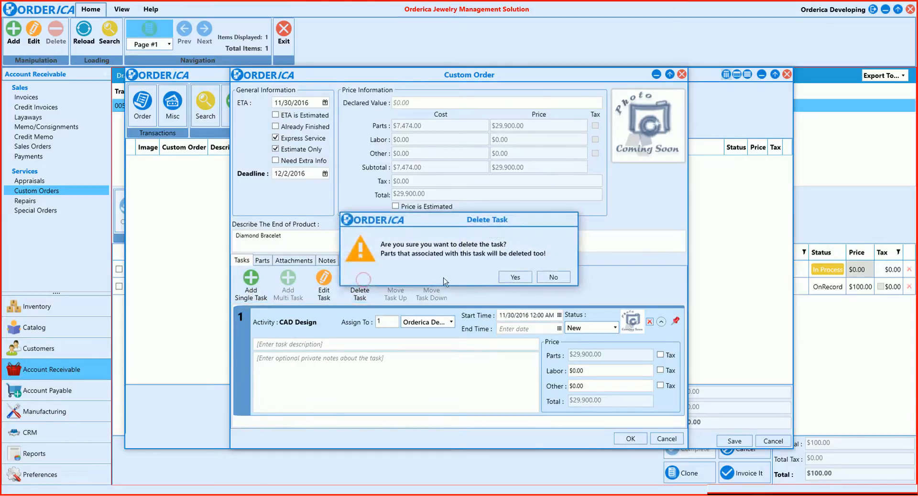
key("Return")
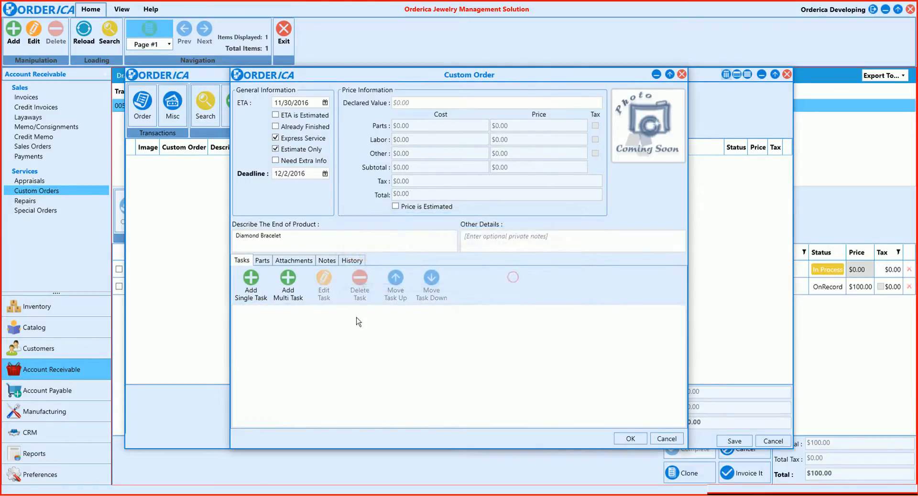
left_click(288, 283)
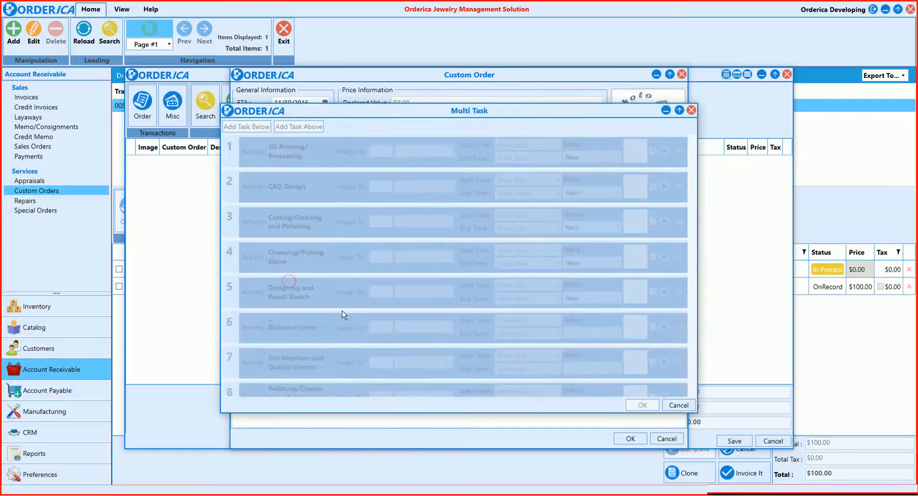
left_click(642, 405)
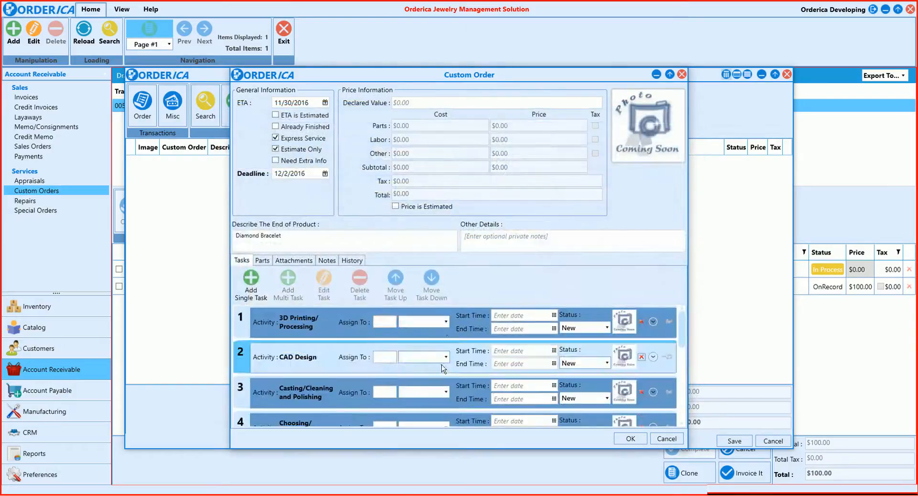
Delete the 3D Printing/Processing task and move the CAD Design task down to fourth place in the custom order's task list
left_click(642, 323)
left_click(521, 277)
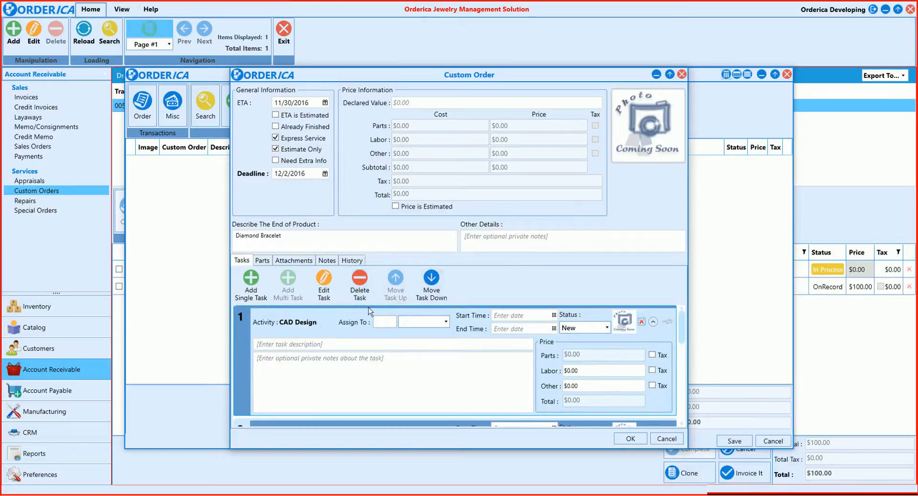
left_click(430, 290)
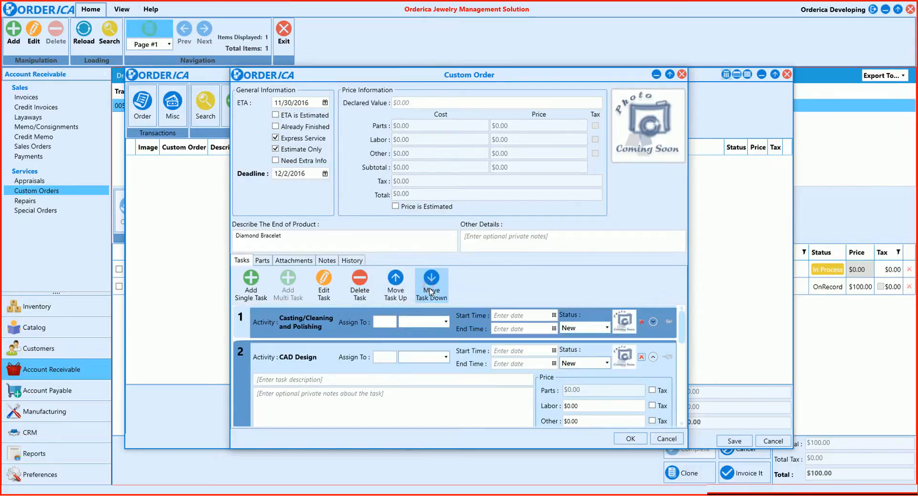
left_click(429, 290)
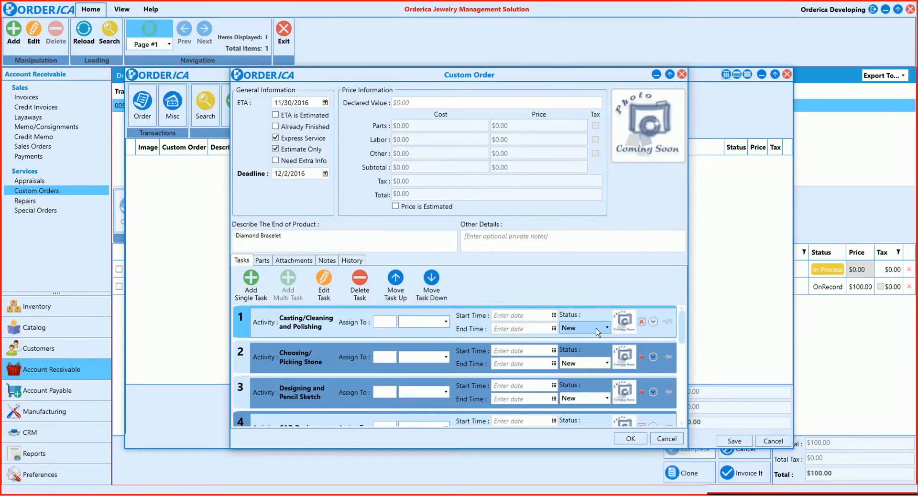
Examine the available status options and the expanded details of the Casting/Cleaning and Polishing task
left_click(596, 329)
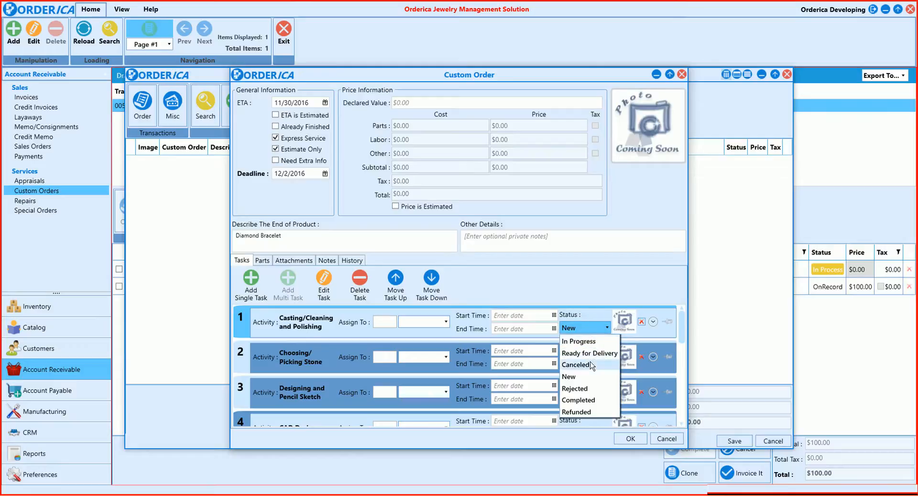
left_click(587, 329)
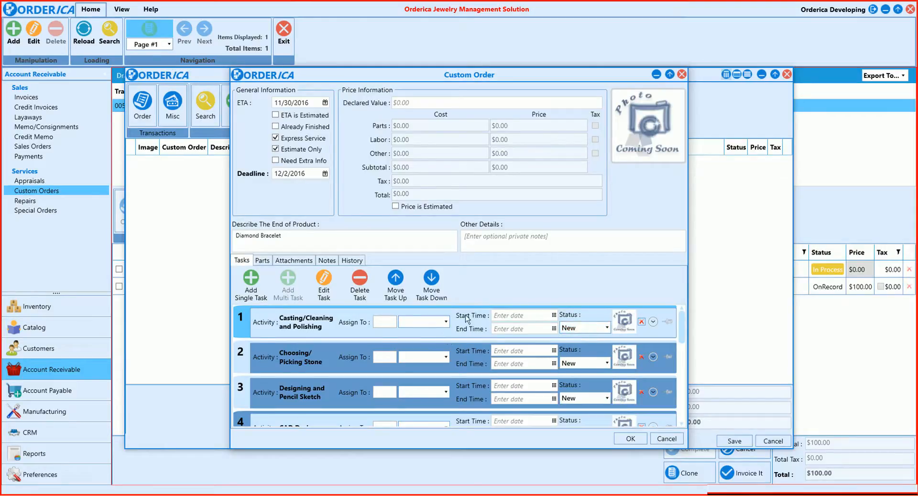
left_click(653, 321)
left_click(654, 323)
Confirm the Diamond Bracelet item, save the custom order and close its printout preview
left_click(630, 440)
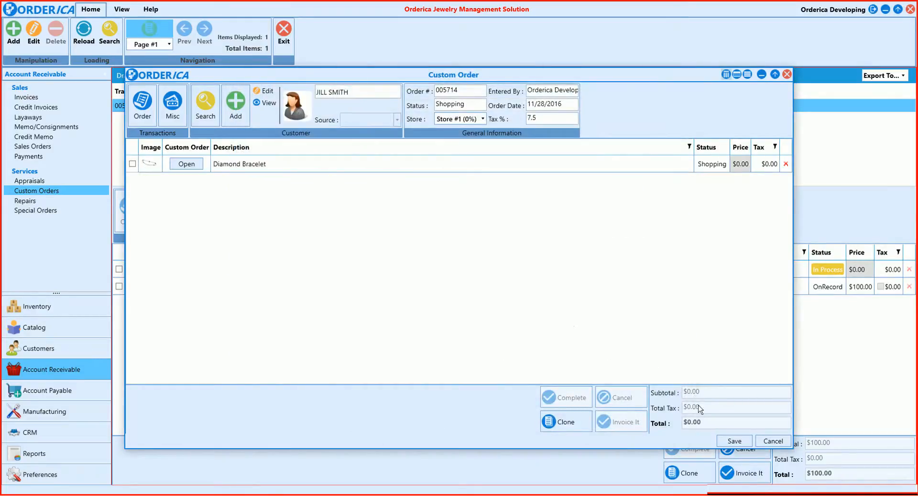
left_click(726, 444)
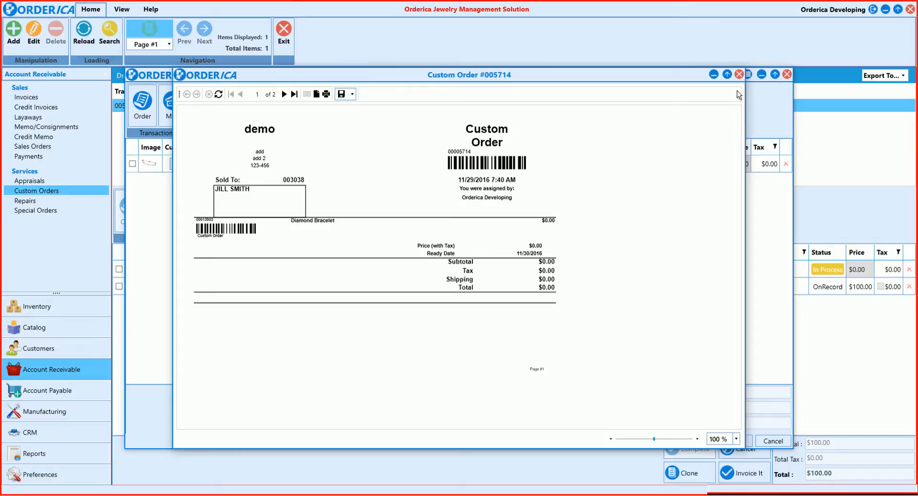
left_click(739, 75)
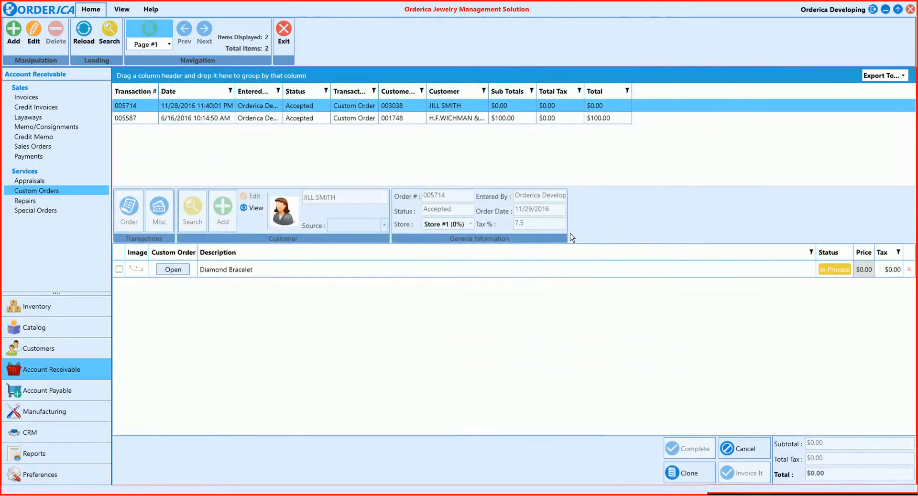
Examine the blank repair item form in a new repair transaction and discard the transaction without saving
left_click(33, 203)
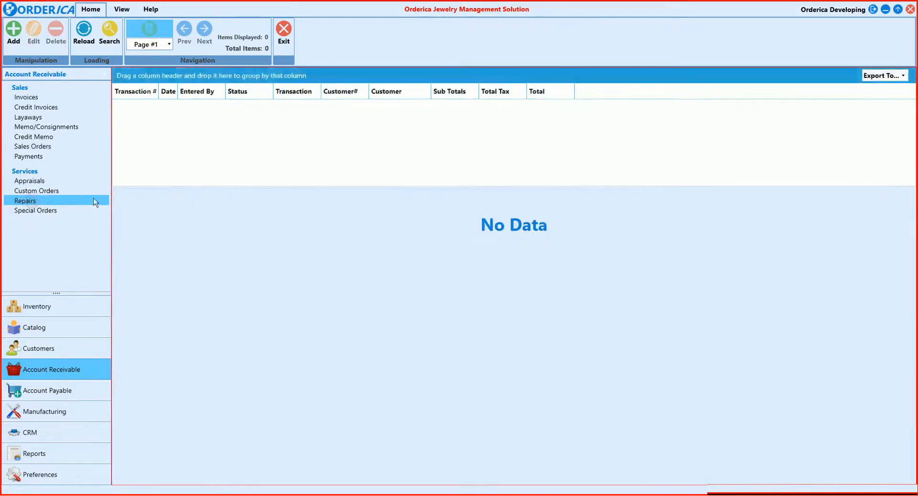
left_click(13, 33)
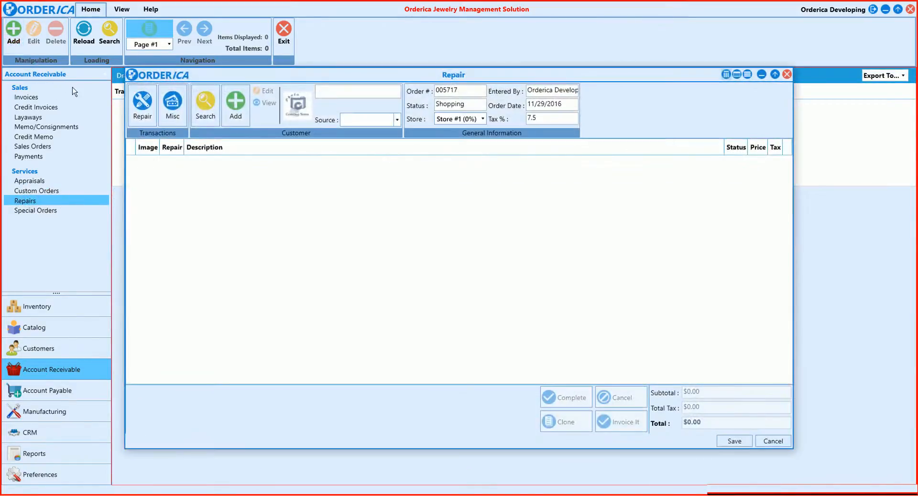
left_click(139, 110)
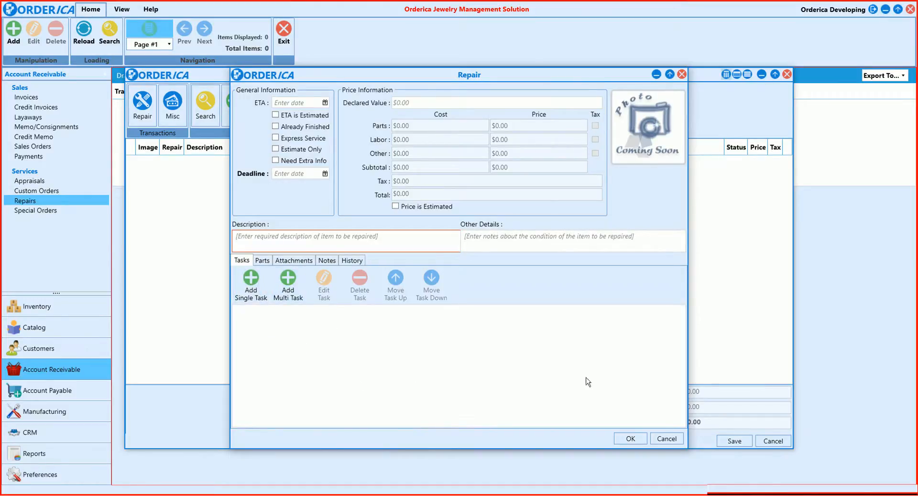
left_click(668, 438)
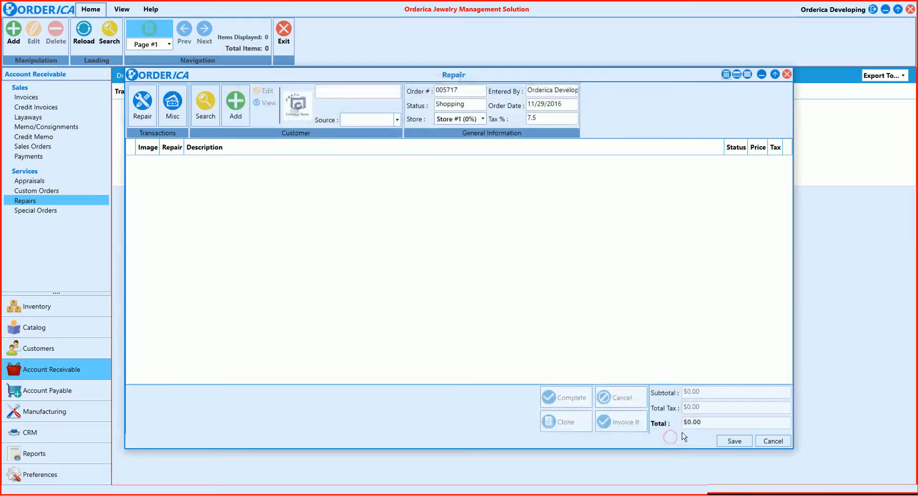
left_click(771, 442)
left_click(515, 276)
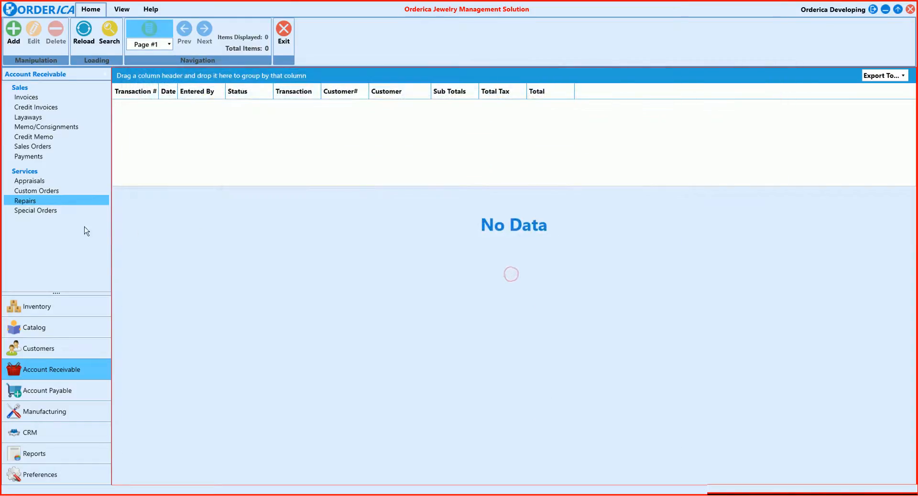
Start a new special order and add an order item with ETA 11/30/2016 and deadline 12/3/2016
left_click(58, 211)
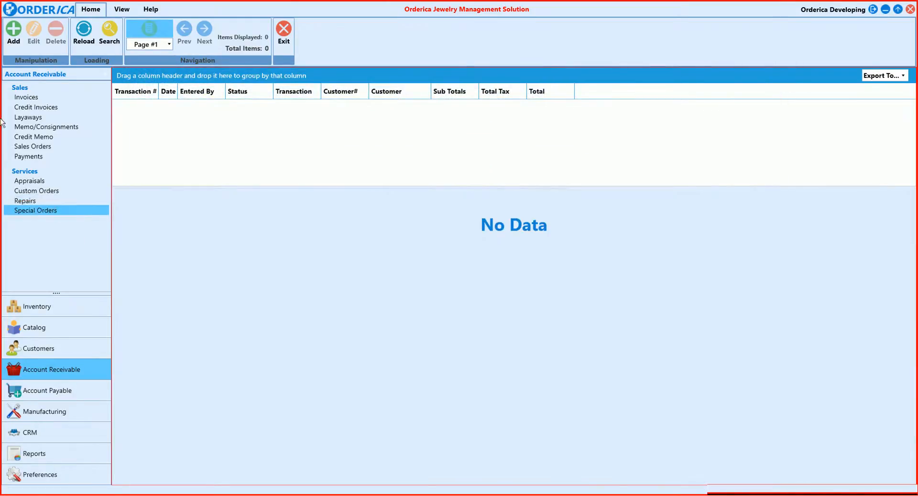
left_click(14, 39)
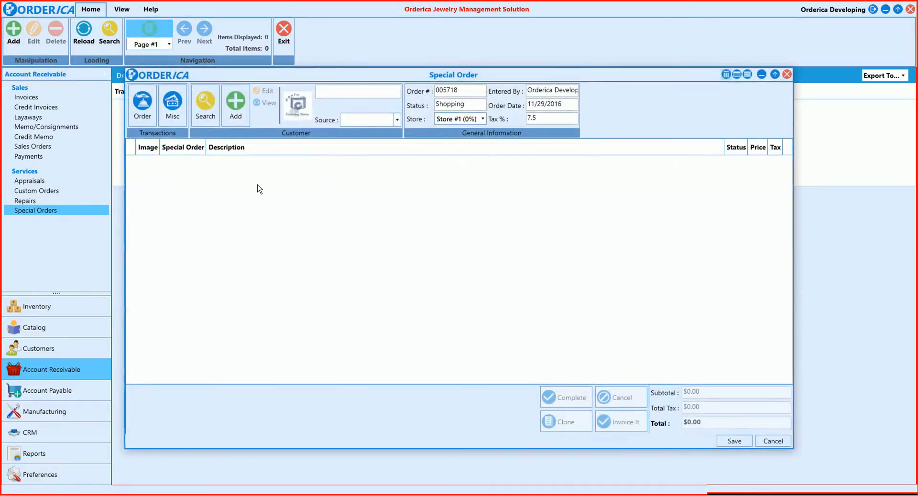
left_click(141, 108)
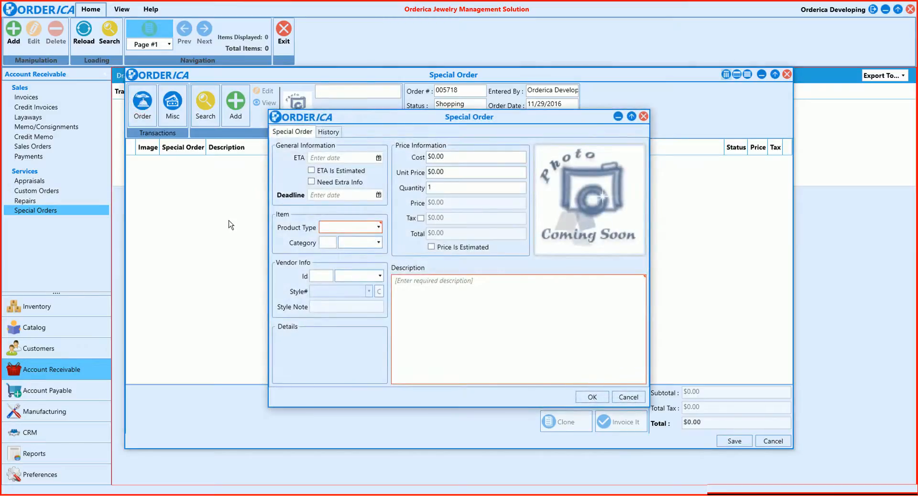
left_click(379, 158)
left_click(370, 235)
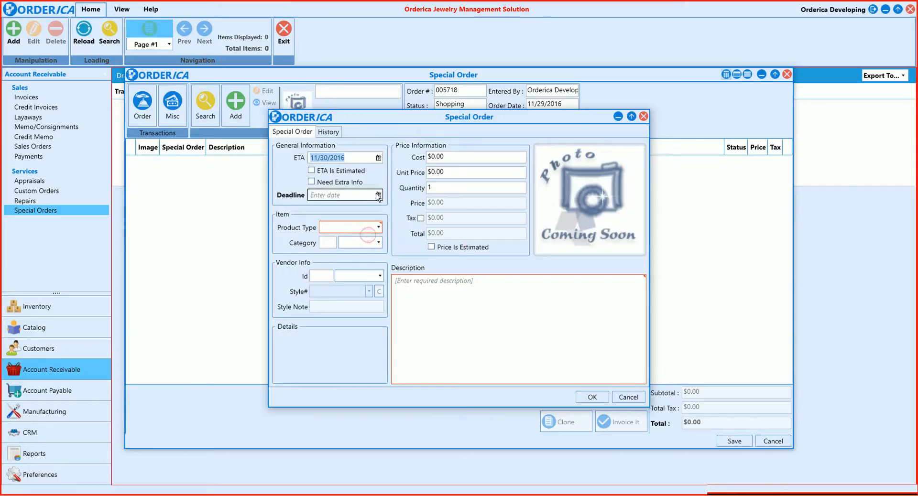
left_click(379, 196)
left_click(414, 273)
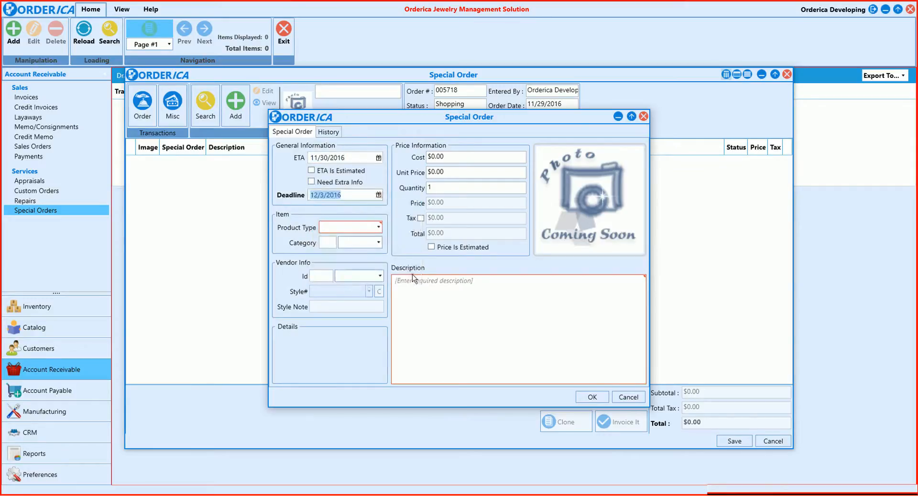
Set the special order item's product type to BAND and its cost to $100.00
left_click(325, 228)
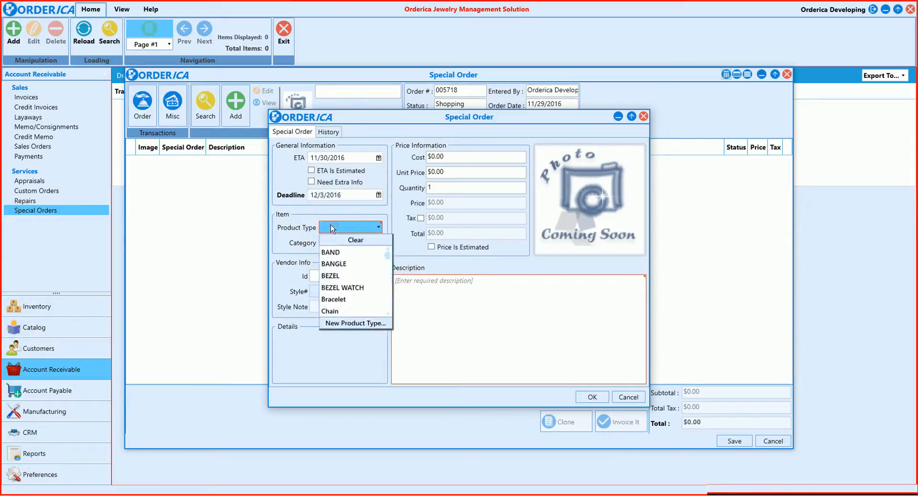
left_click(341, 252)
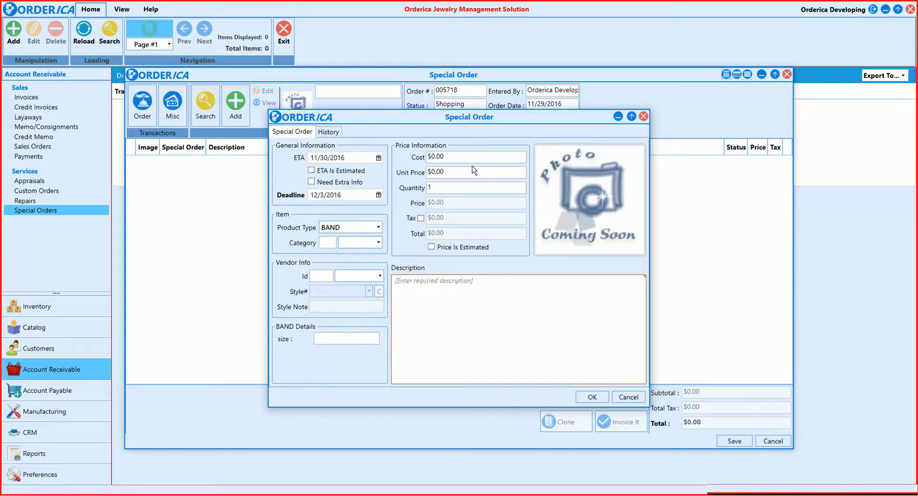
left_click(460, 158)
type("100")
Describe the special order item as "Gold Band" and confirm it after checking its image editor and history
left_click(580, 190)
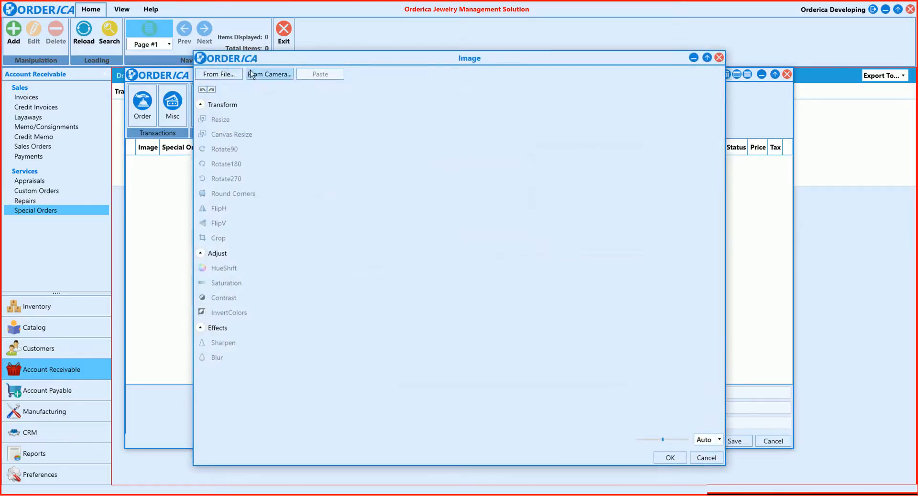
left_click(702, 461)
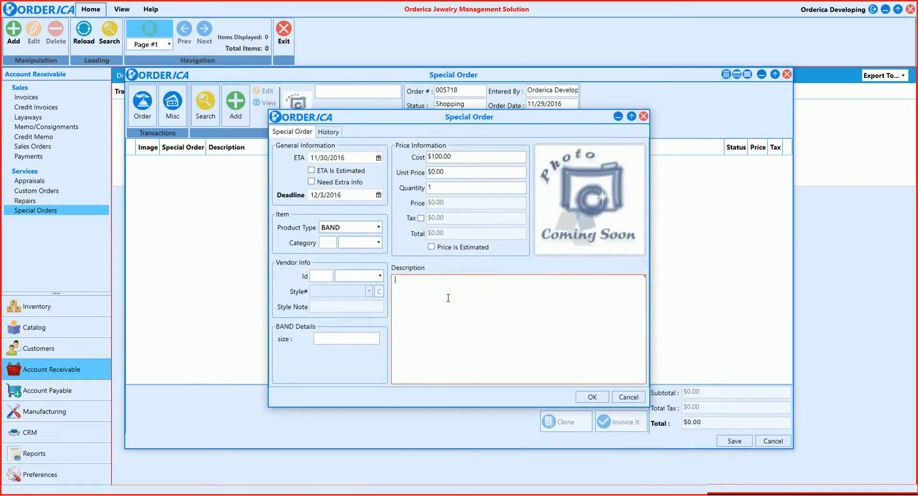
type("Gold Band")
left_click(328, 132)
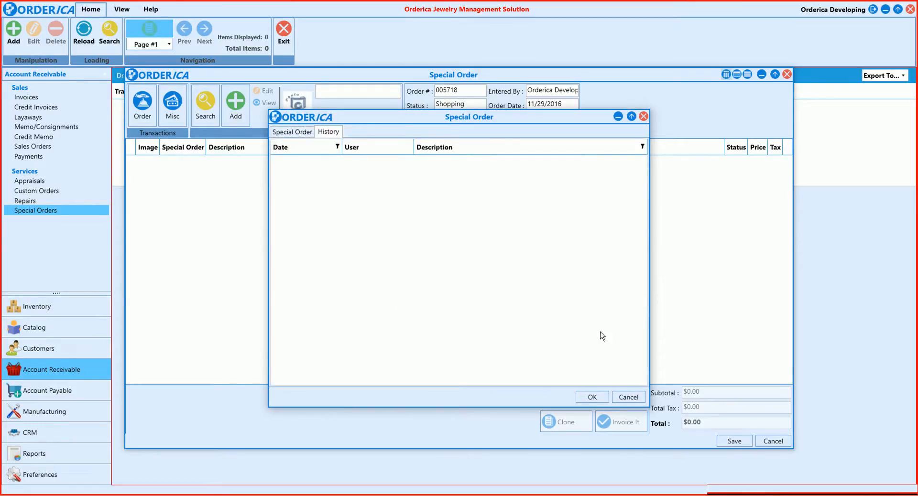
left_click(592, 398)
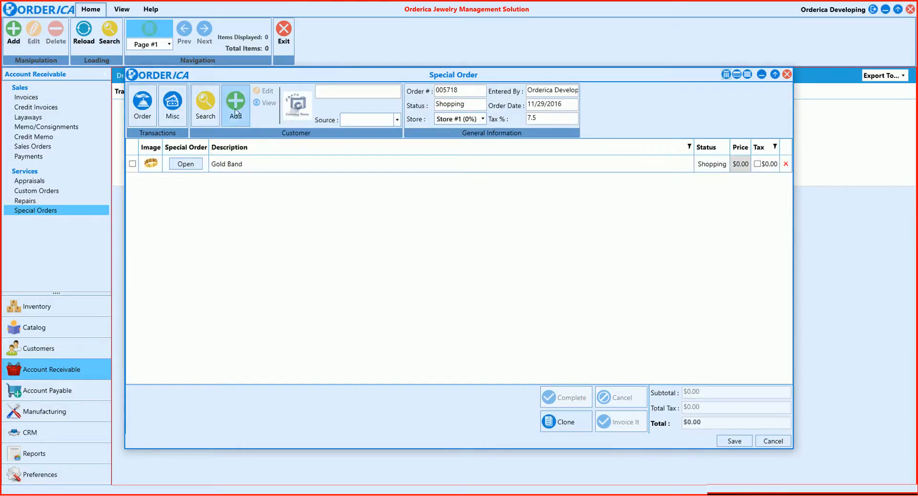
Find the customer by last name and assign them to the special order, then save the order and close its printout preview
left_click(210, 110)
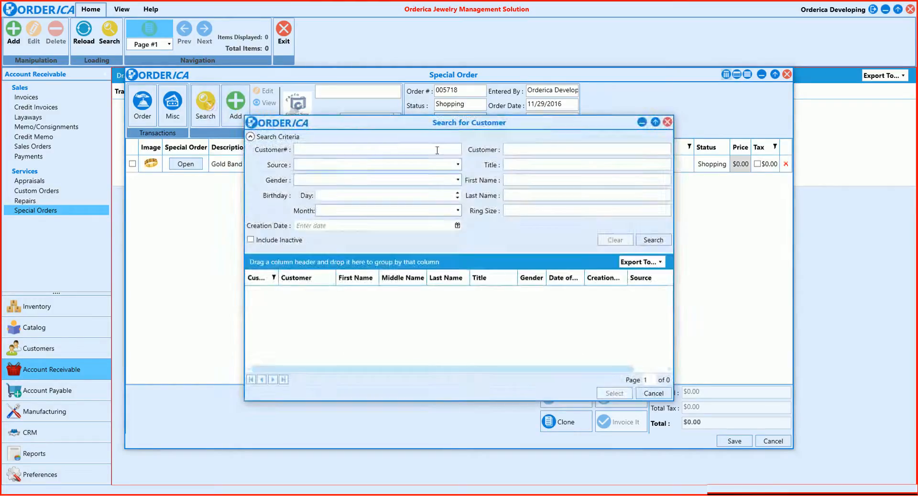
left_click(524, 195)
type("smith")
key("Return")
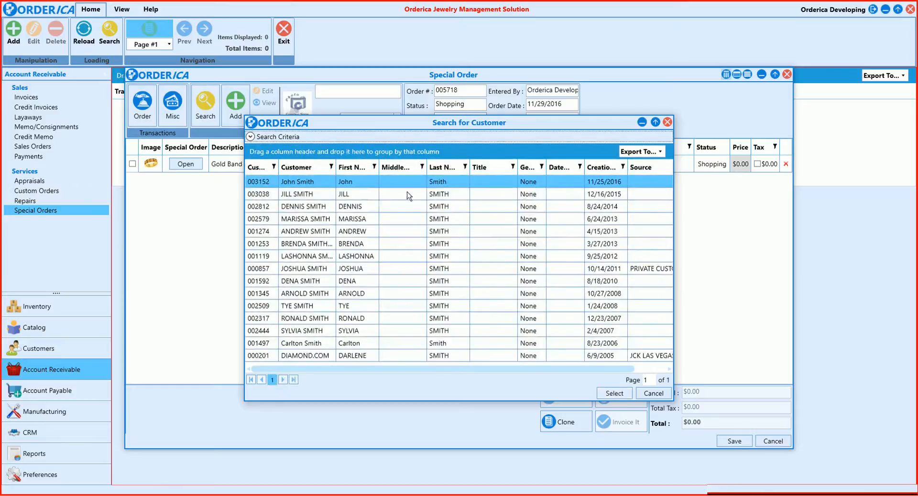
left_click(397, 194)
double_click(396, 196)
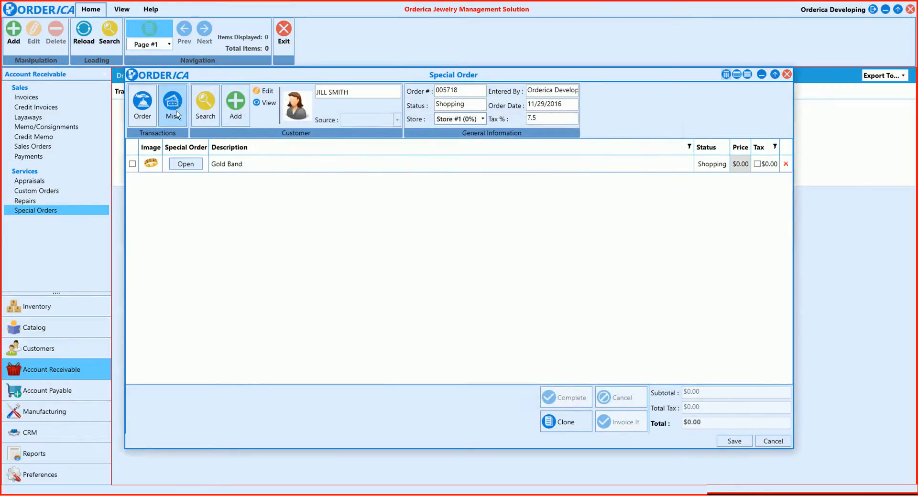
left_click(734, 442)
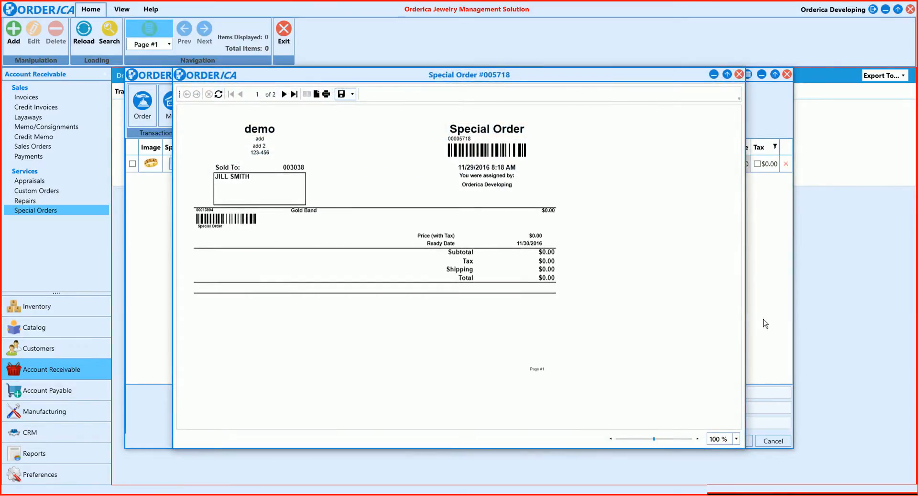
left_click(739, 75)
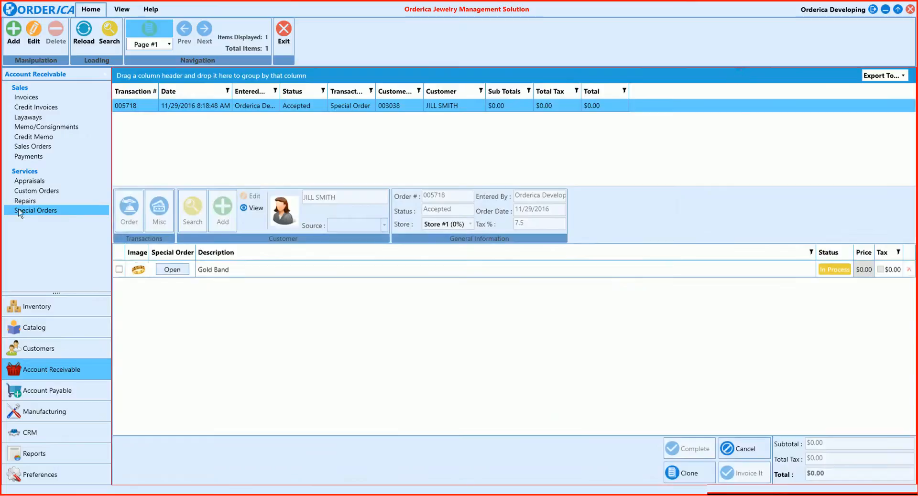
View the appraisals list grouped by status and remove the grouping again
left_click(32, 183)
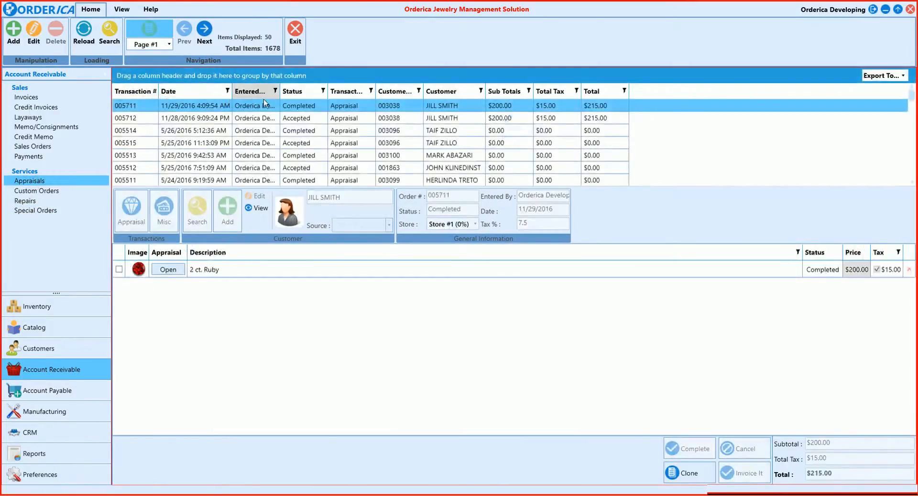
left_click_drag(297, 93, 297, 80)
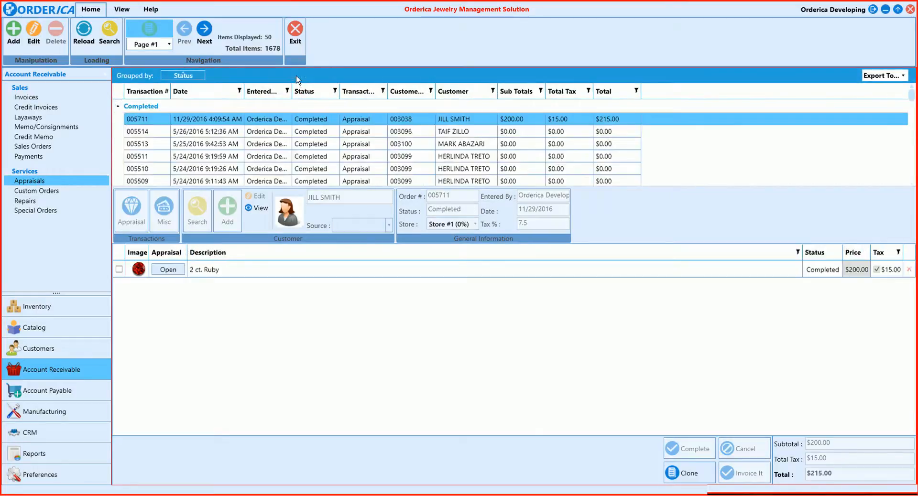
left_click(202, 76)
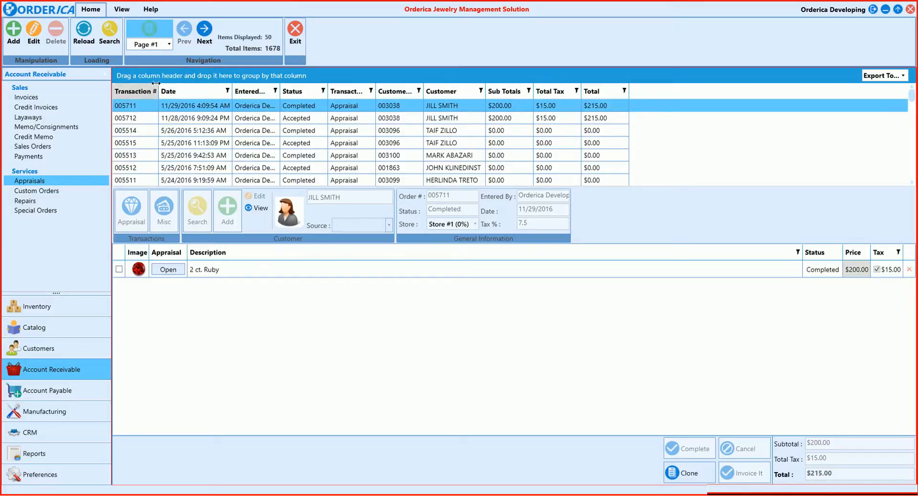
Examine the transaction search criteria, the page list and the export formats available for the appraisals list
left_click(109, 34)
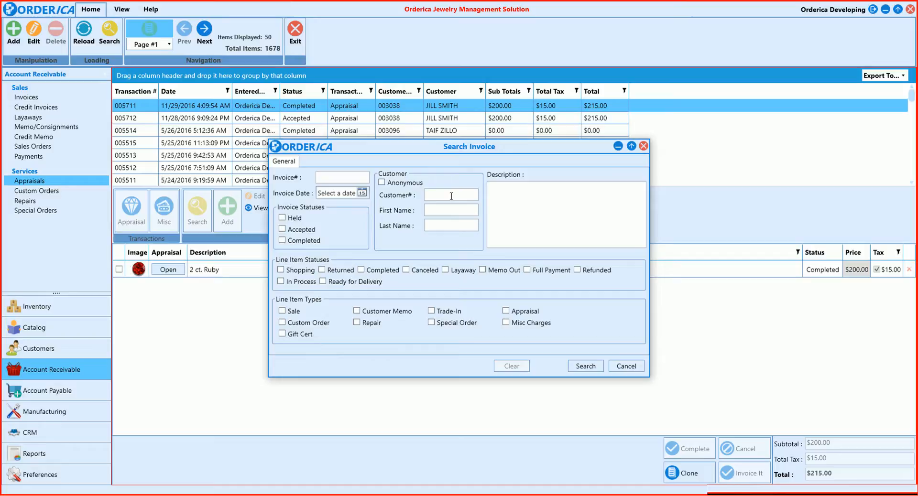
left_click(627, 367)
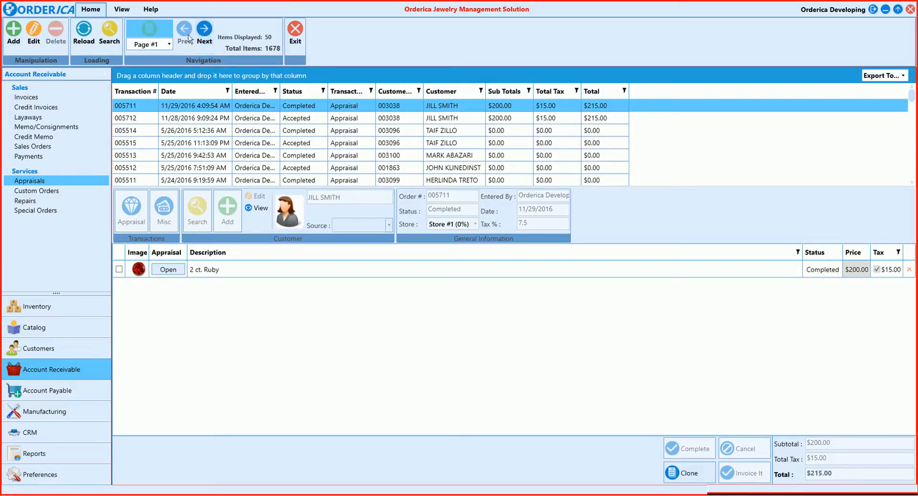
left_click(168, 48)
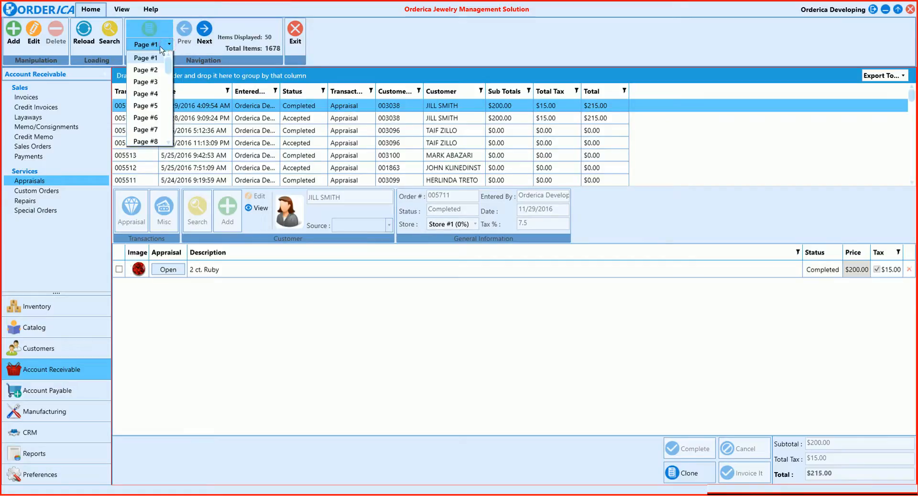
left_click(161, 47)
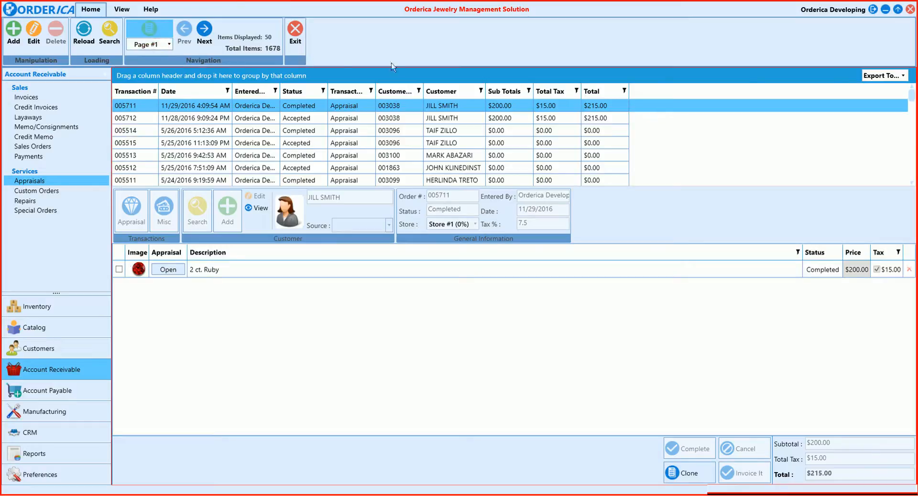
left_click(903, 76)
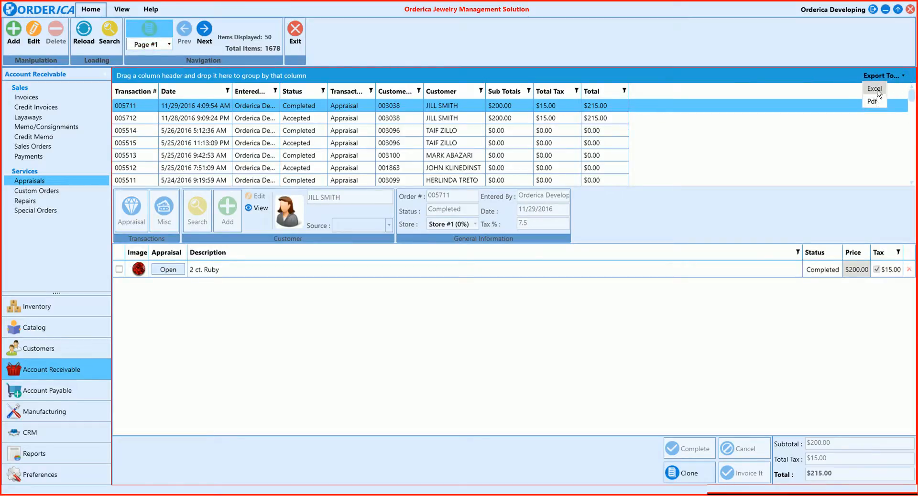
left_click(823, 76)
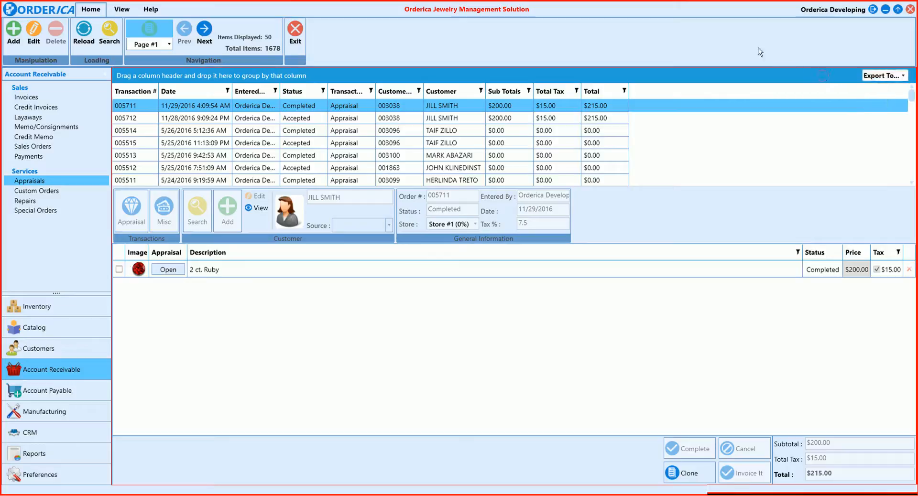